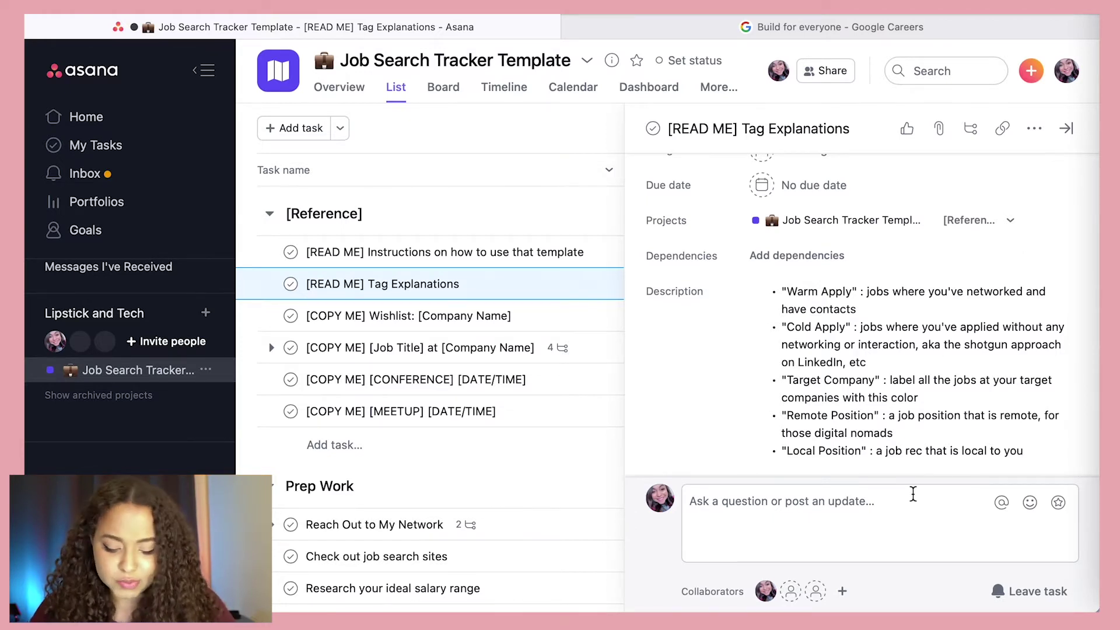
Review the tags available for the [READ ME] Tag Explanations task and close the task's details
key(Tab+t)
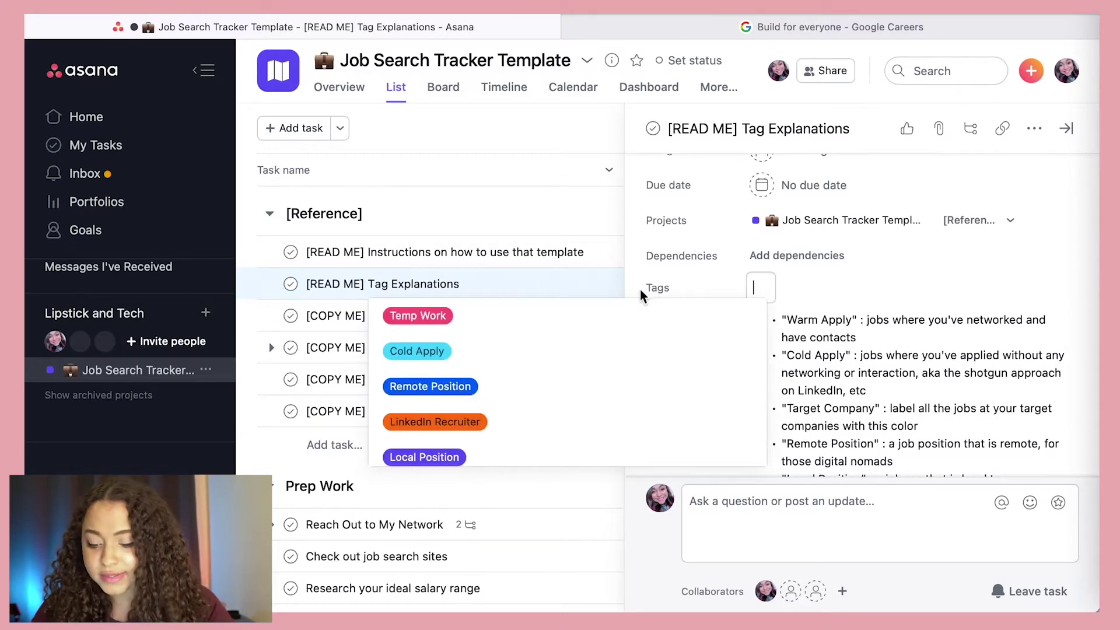
scroll(605, 420, down, 2)
scroll(604, 420, down, 3)
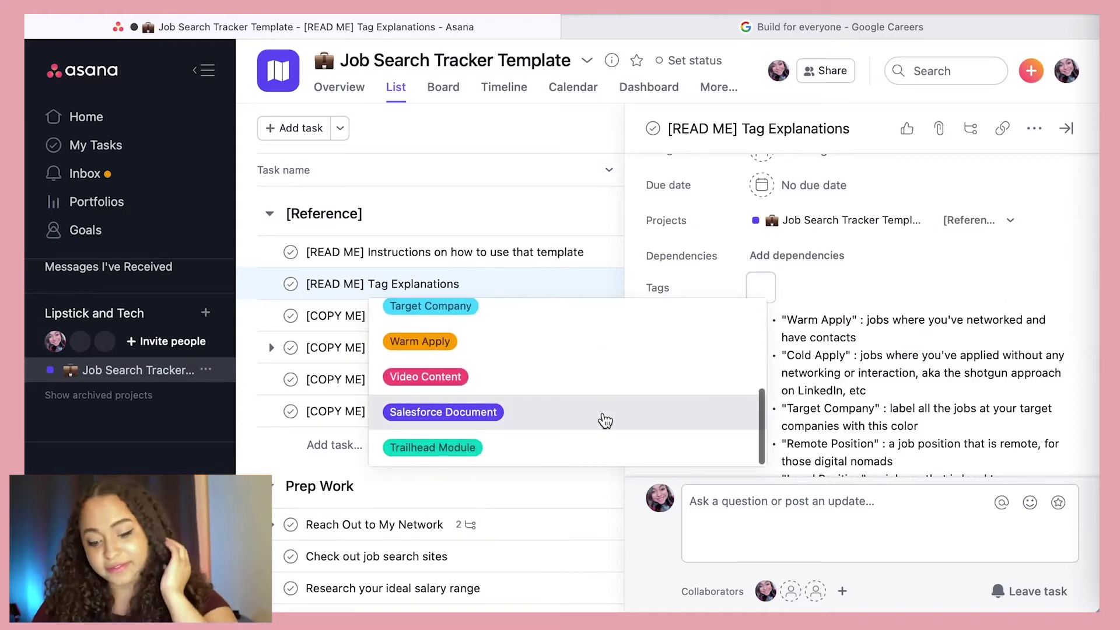
scroll(605, 419, up, 5)
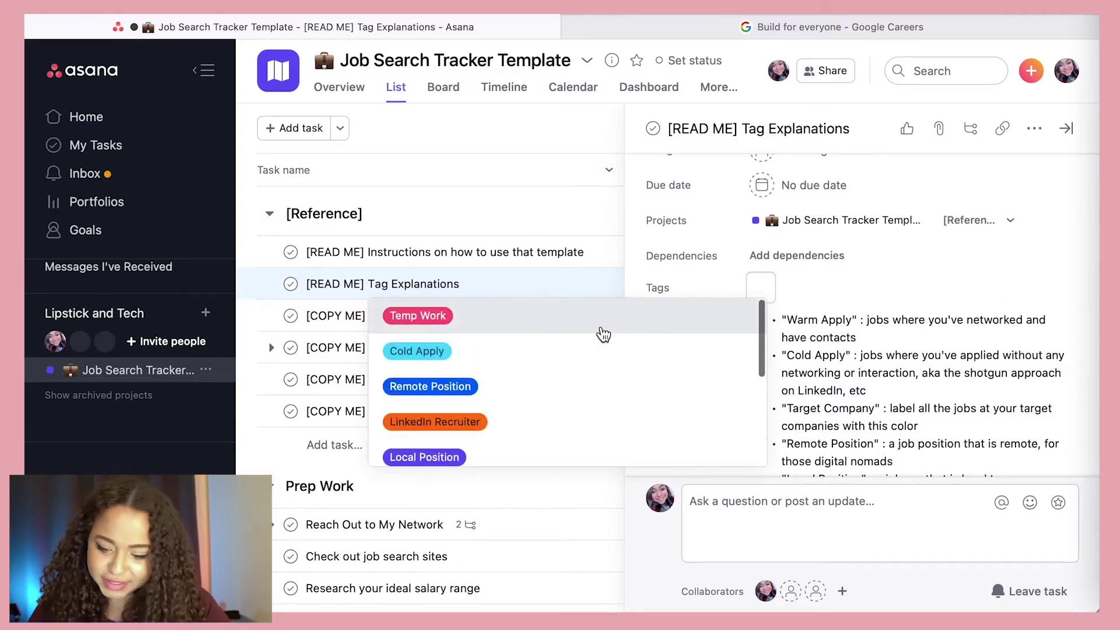
scroll(1023, 367, down, 1)
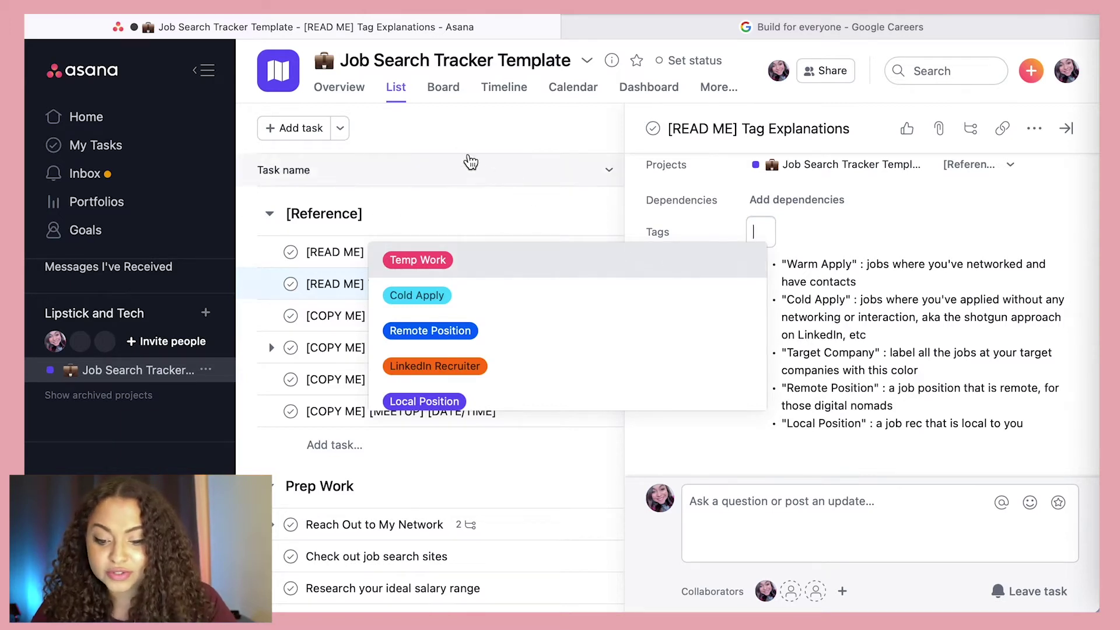
key(Escape)
key(Escape)
Check the task list's filter choices and the options of the Tags column
scroll(539, 402, down, 2)
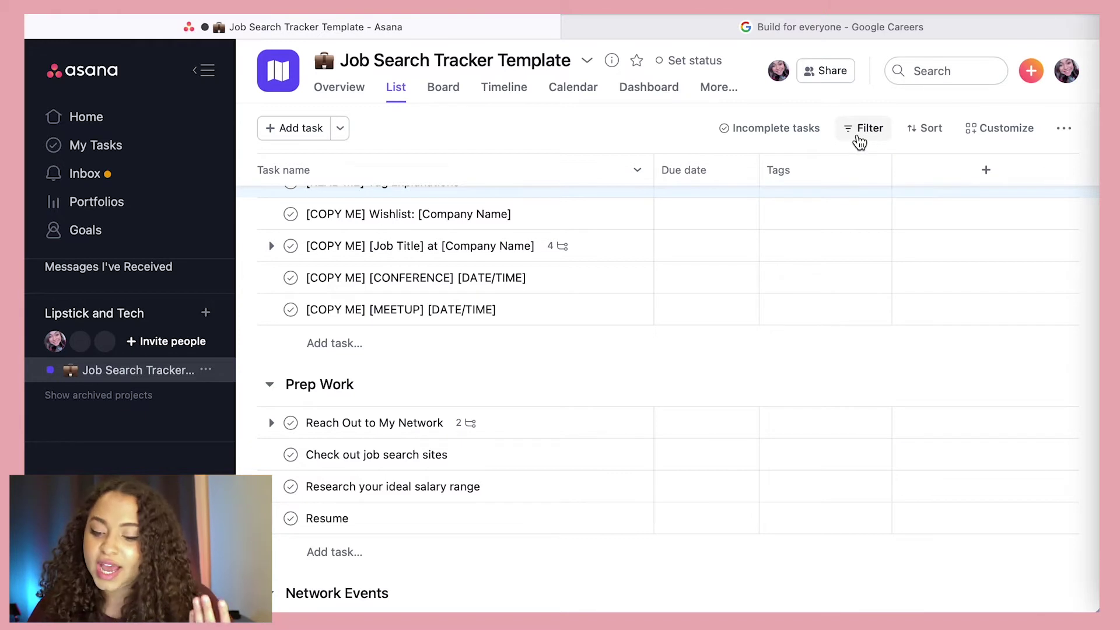
click(863, 138)
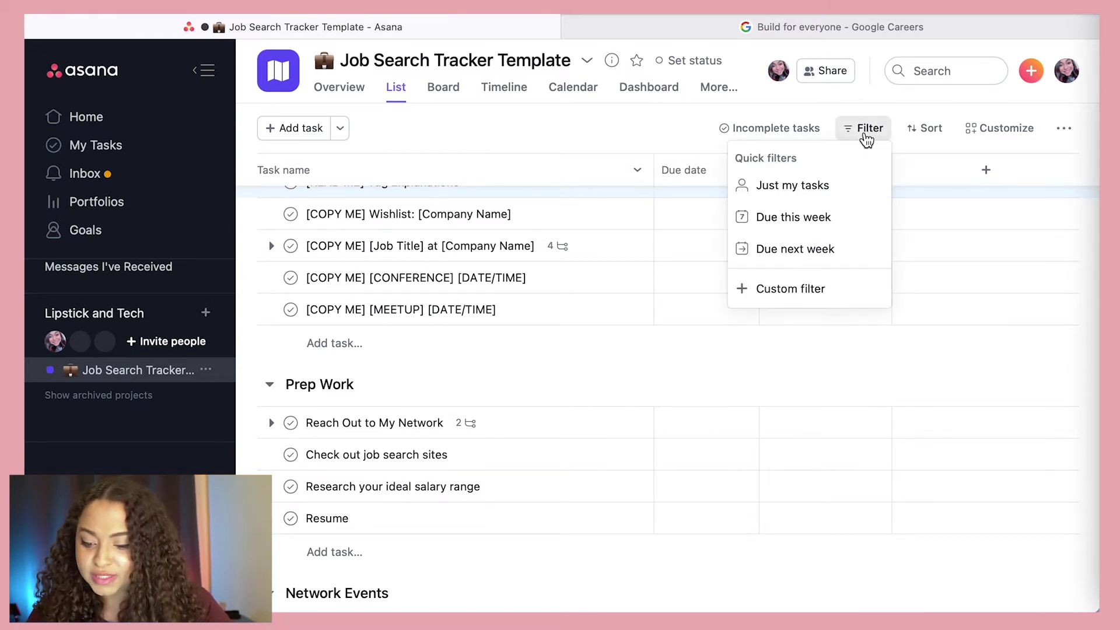
click(866, 138)
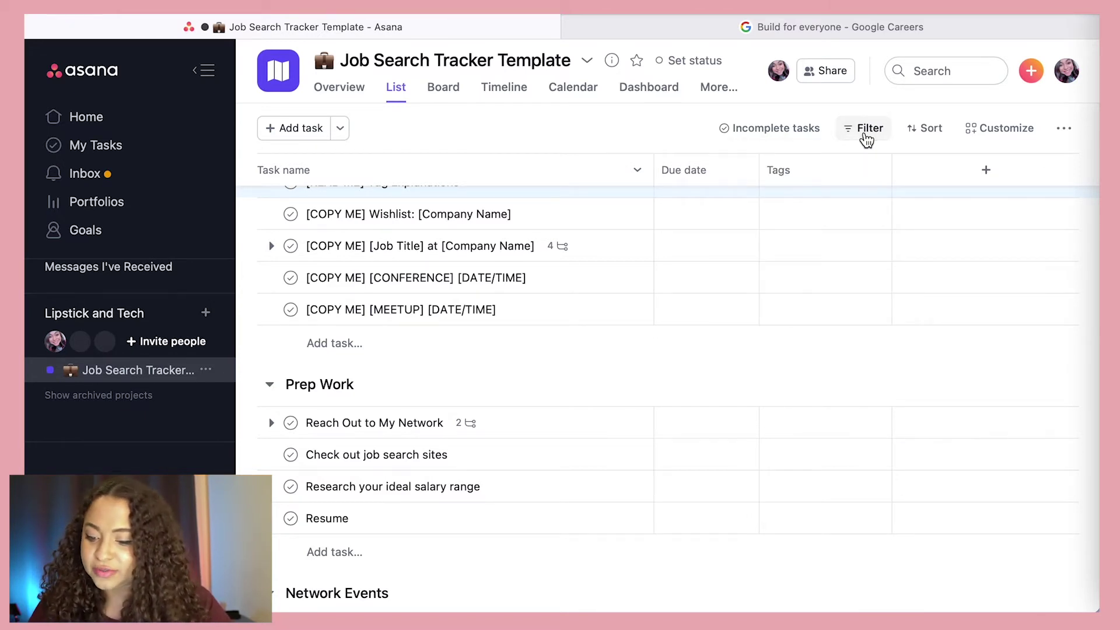
click(876, 169)
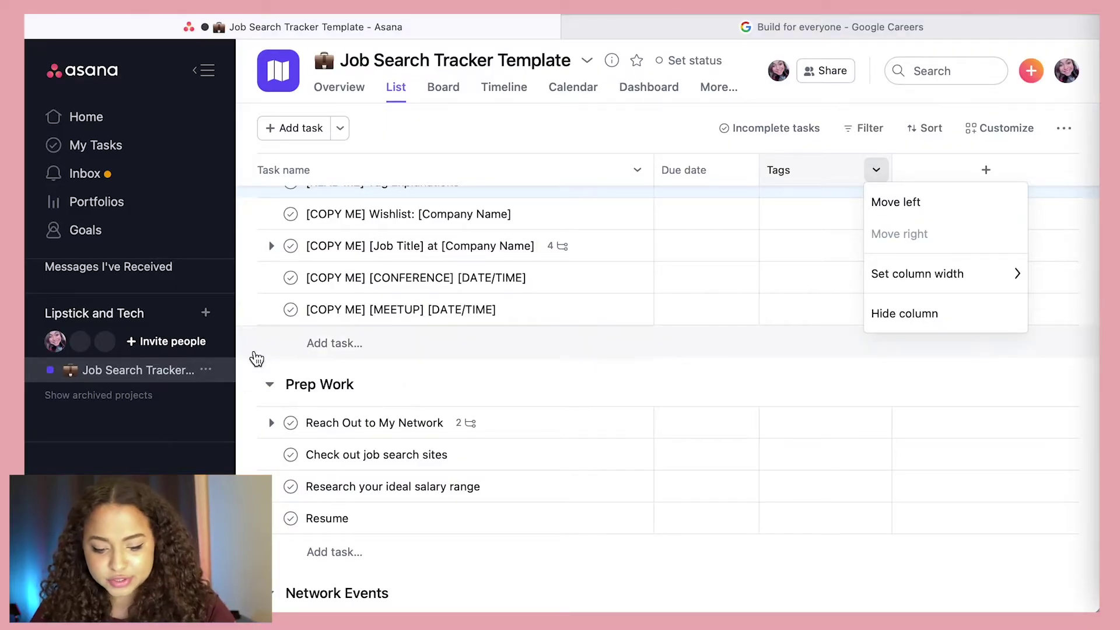
click(247, 367)
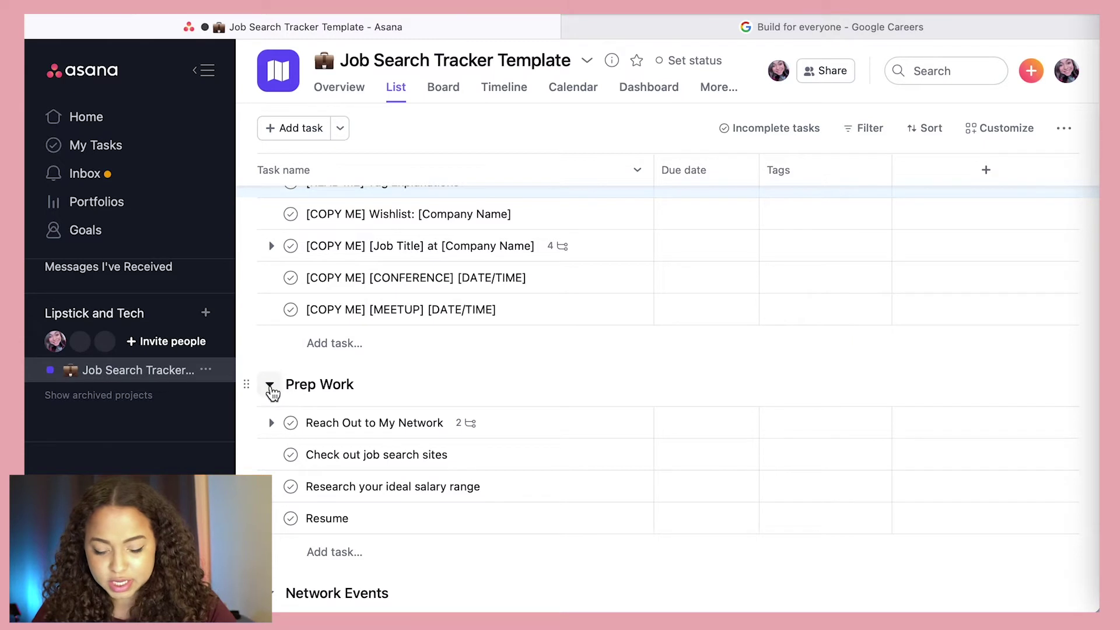
Collapse the Prep Work and Network Events sections in the task list
click(270, 386)
click(270, 432)
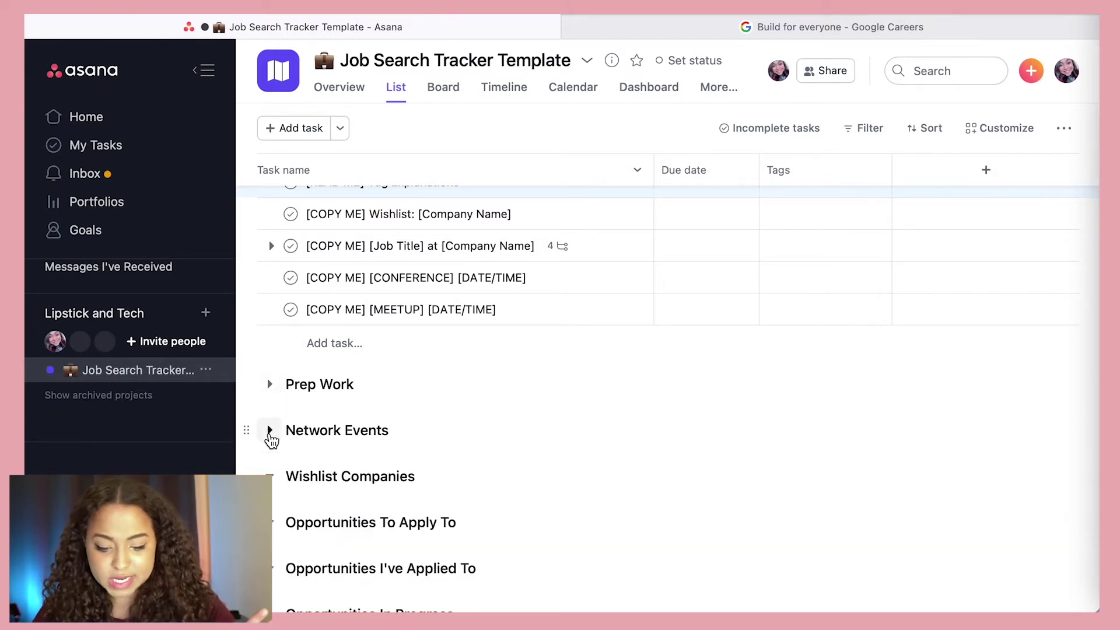
Reorder the sections so that Prep Work, Network Events and Wishlist Companies follow Inactive Opportunities in that order
scroll(493, 362, down, 3)
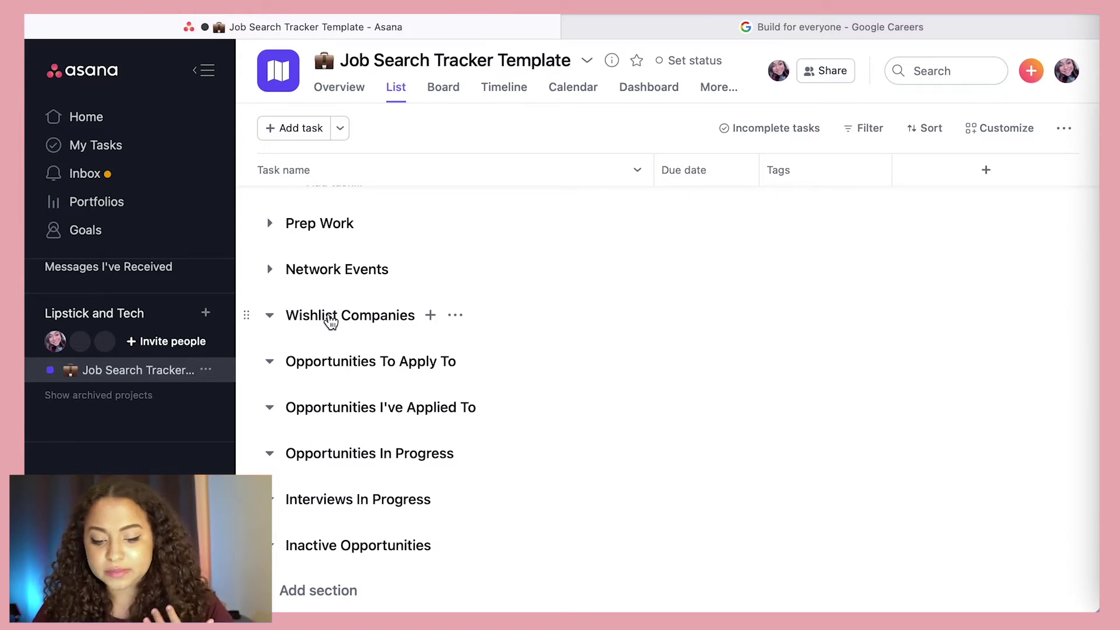
drag(339, 320, 345, 563)
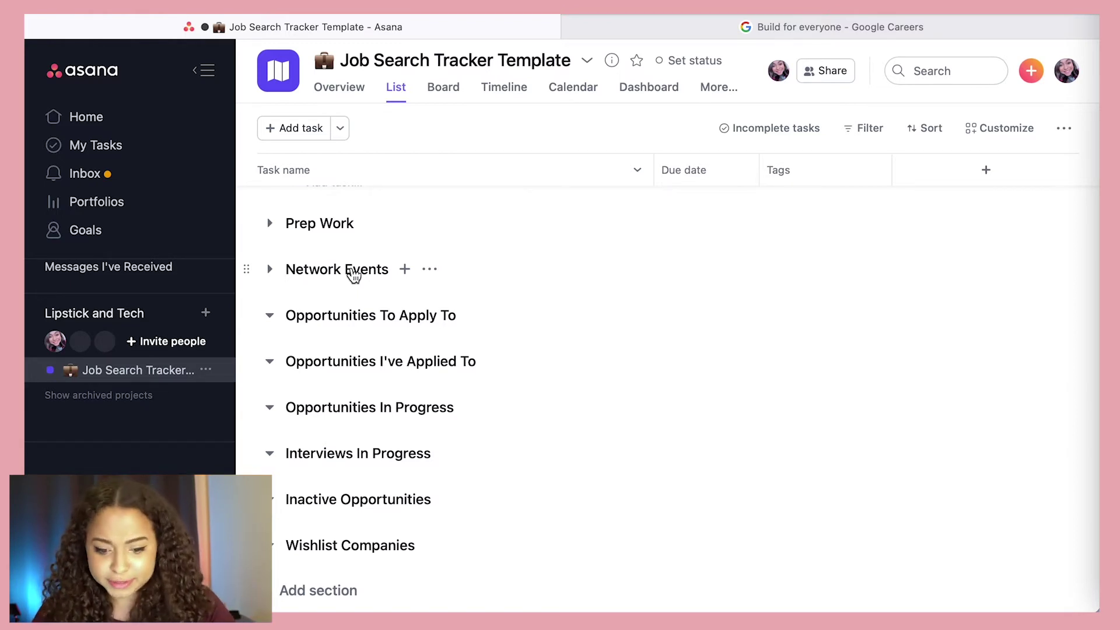
drag(354, 275, 351, 501)
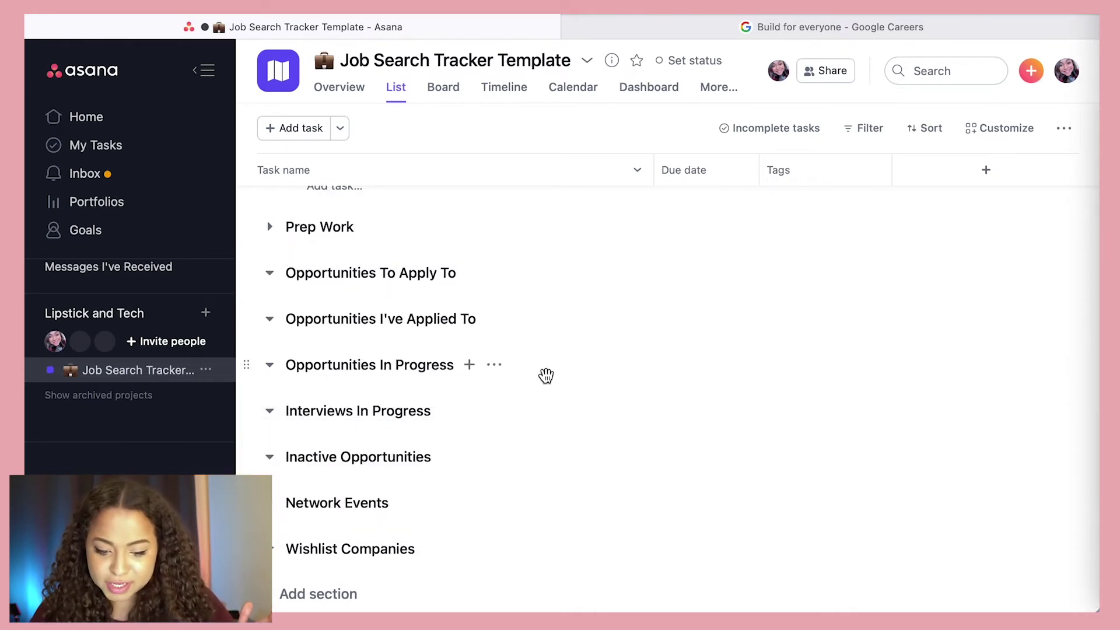
scroll(546, 375, up, 2)
scroll(546, 375, up, 2)
scroll(546, 375, down, 4)
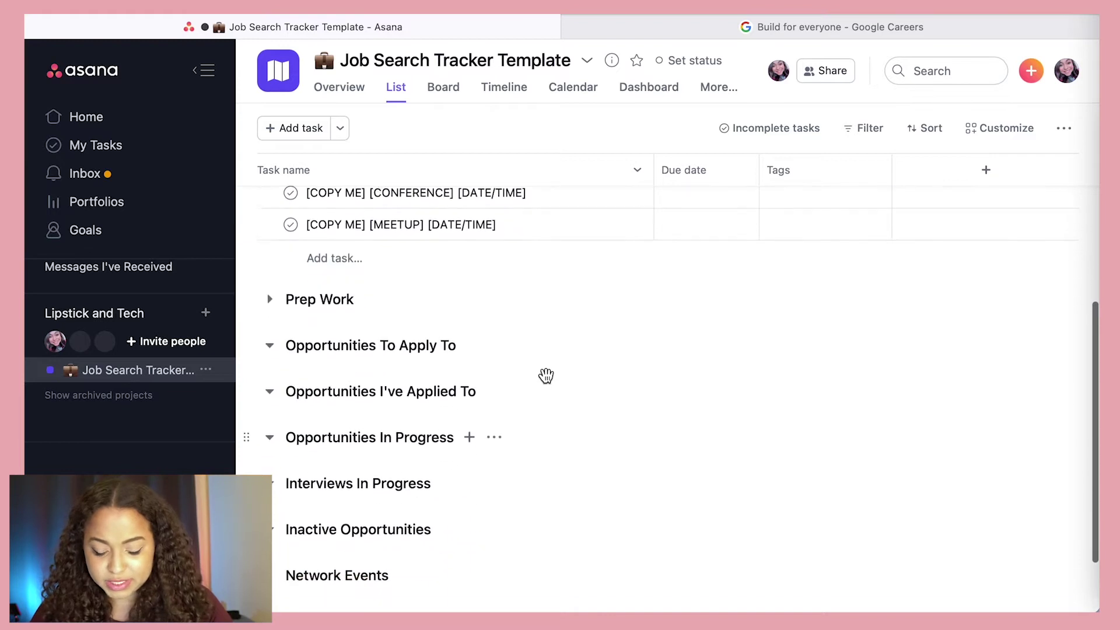
scroll(545, 375, down, 2)
drag(331, 240, 348, 474)
scroll(528, 358, up, 2)
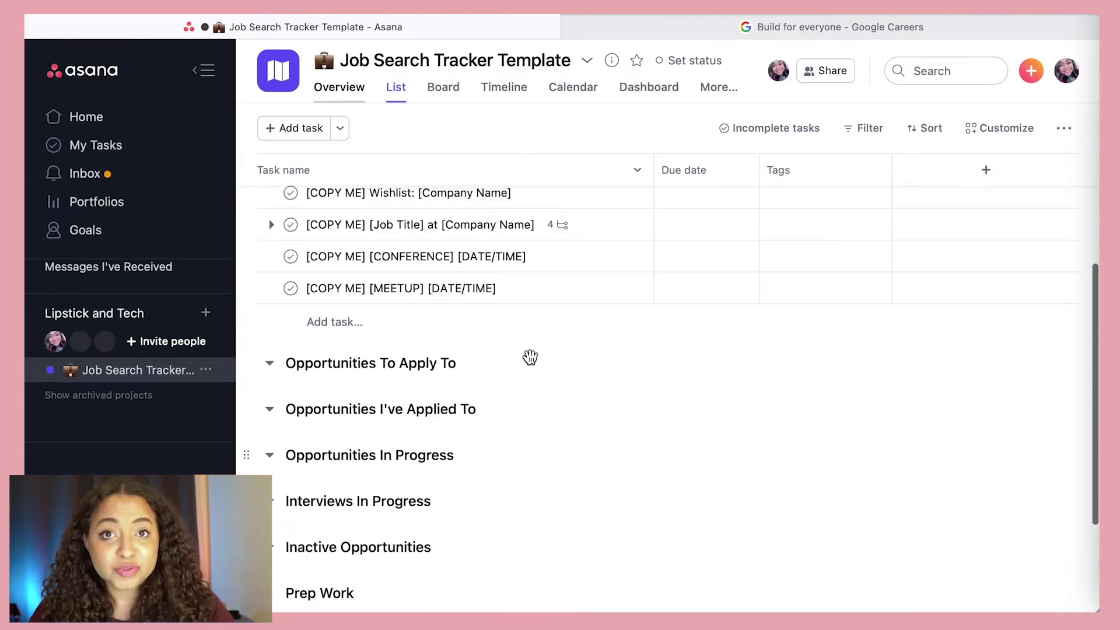
scroll(530, 357, down, 1)
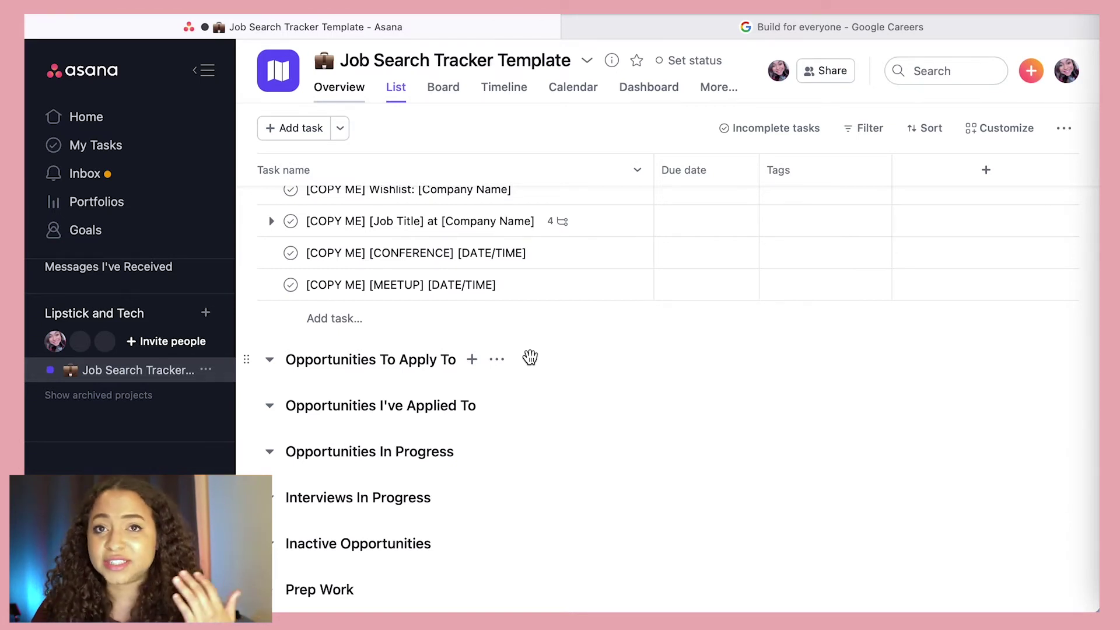
scroll(606, 251, up, 3)
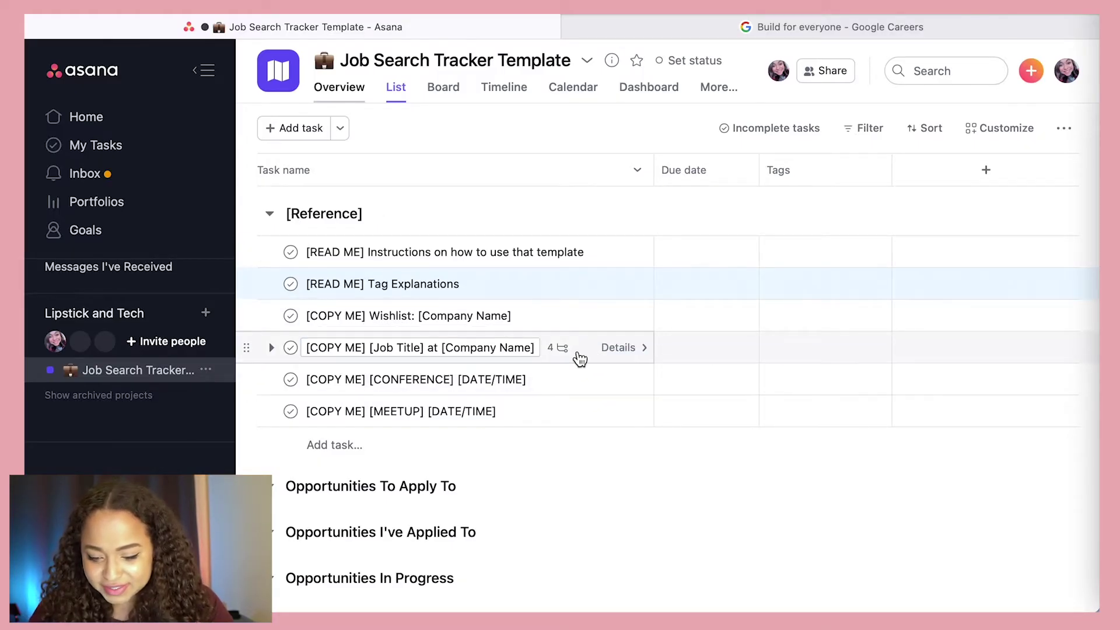
Switch to Google Careers and search for software engineer jobs in Los Angeles, CA, USA
click(743, 29)
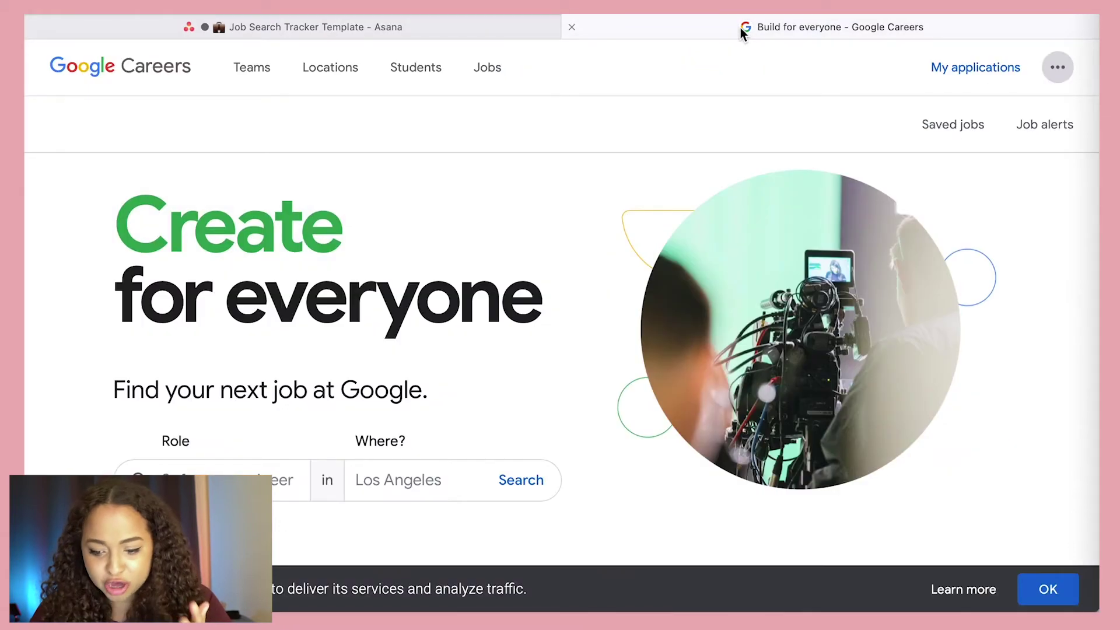
key(Tab)
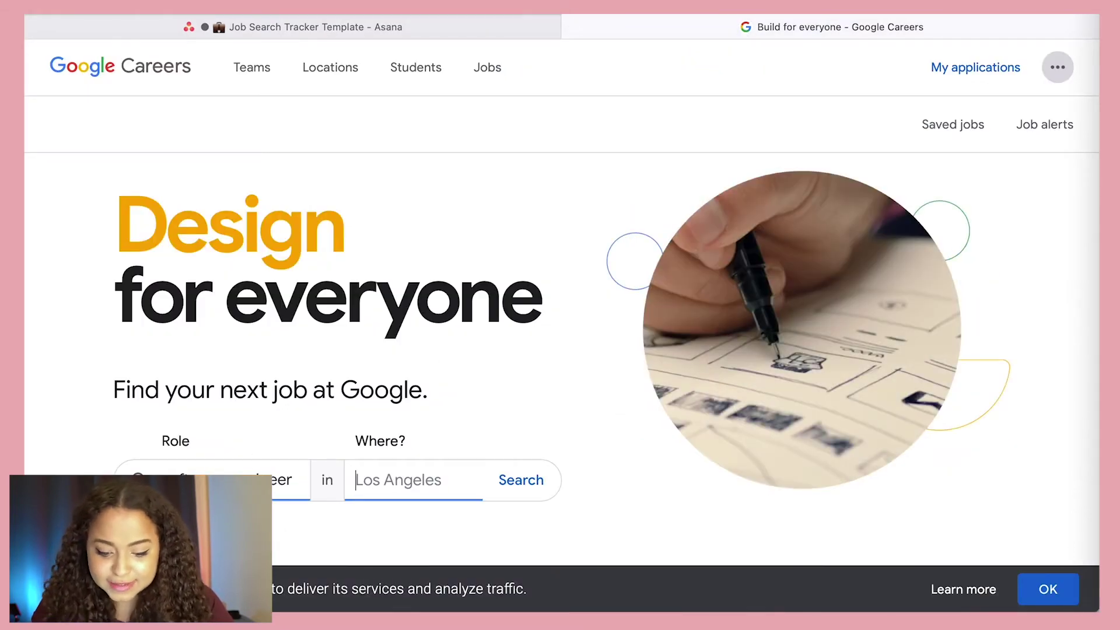
text(los a)
click(393, 533)
click(516, 493)
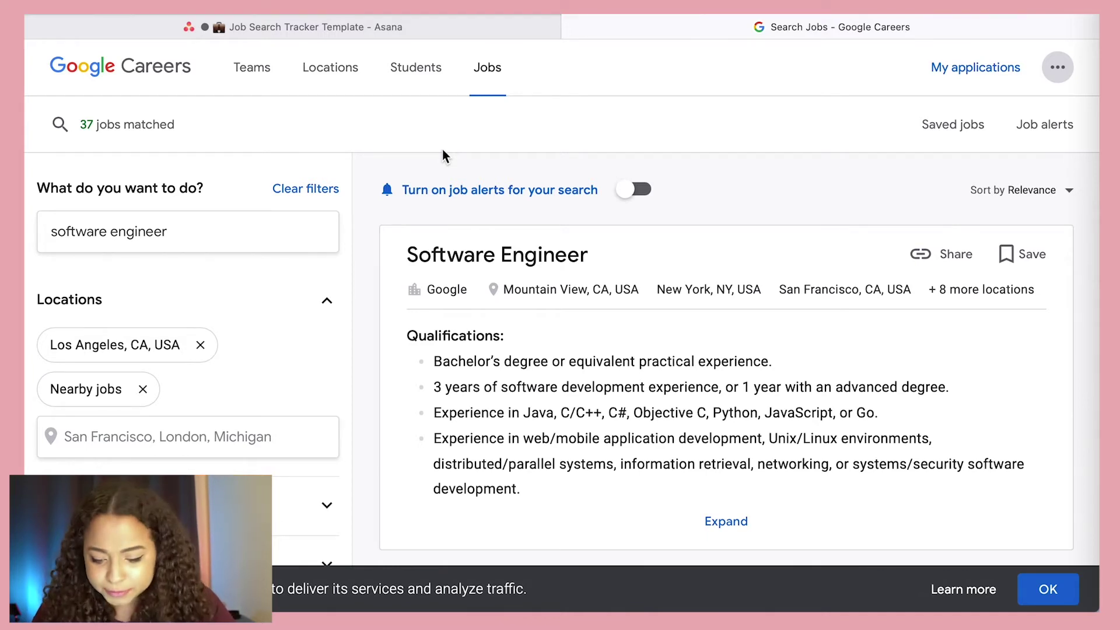
Open the Software Engineer job listing and read its locations, minimum qualifications and preferred qualifications
scroll(527, 258, down, 1)
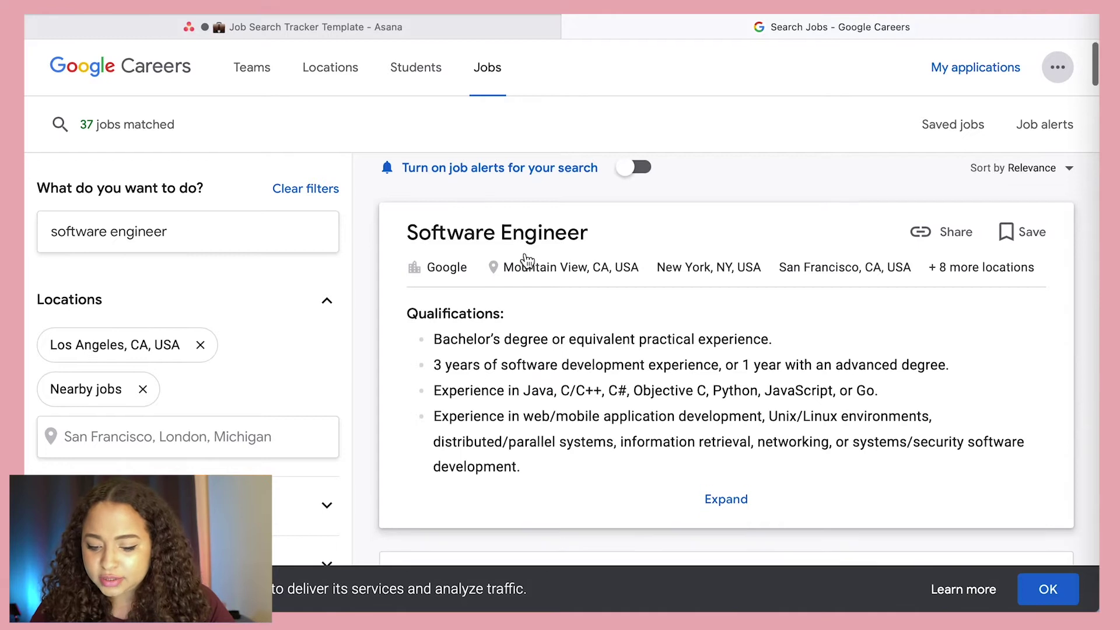
click(495, 238)
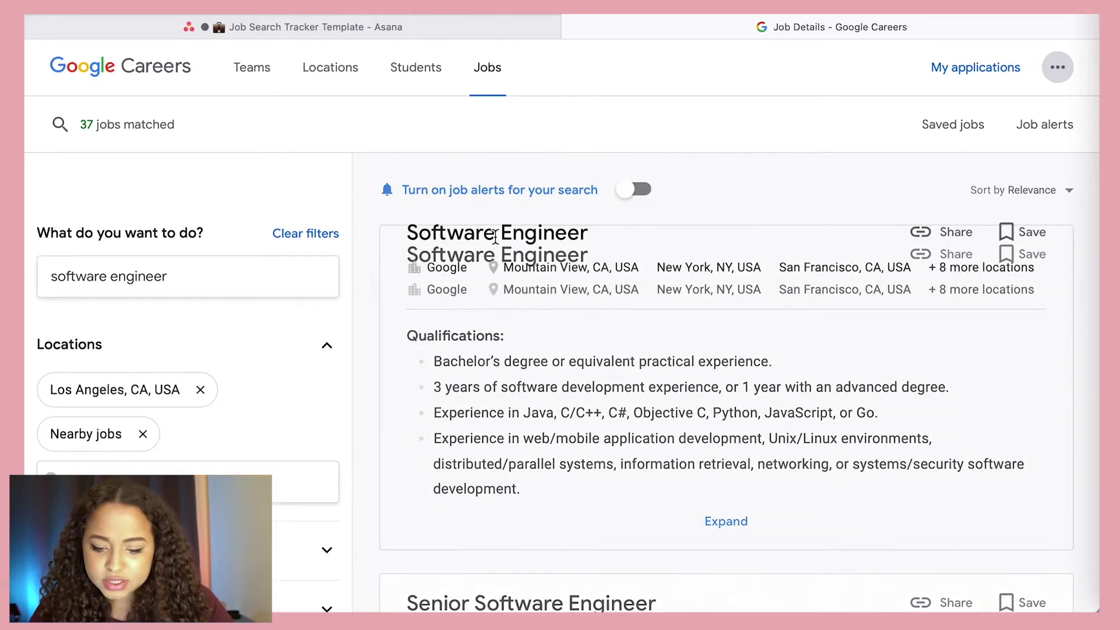
scroll(705, 441, down, 3)
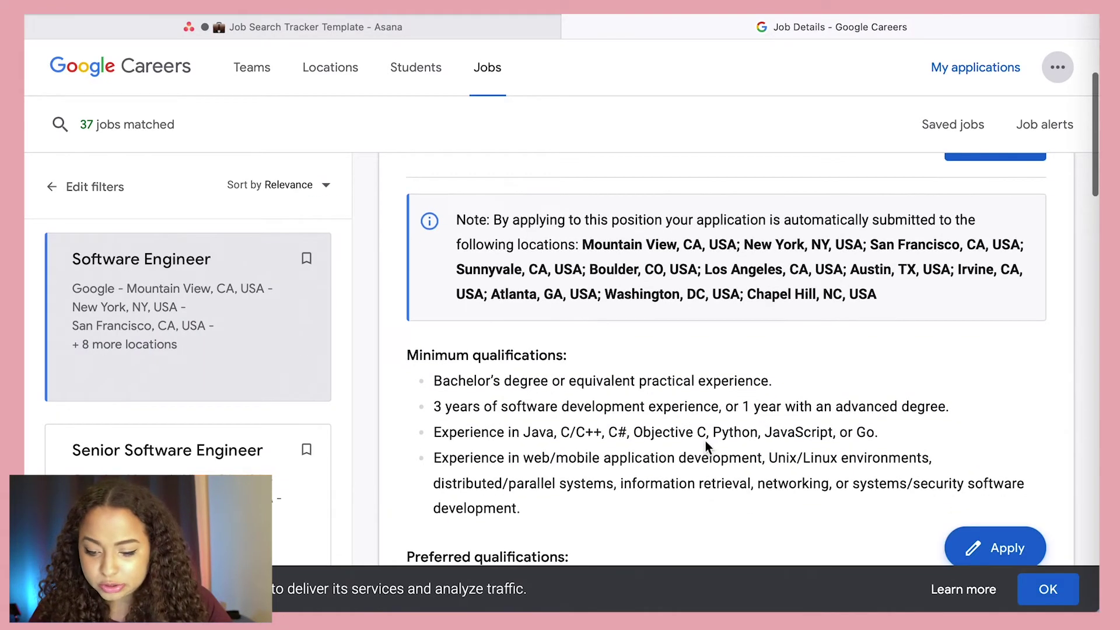
scroll(706, 441, up, 2)
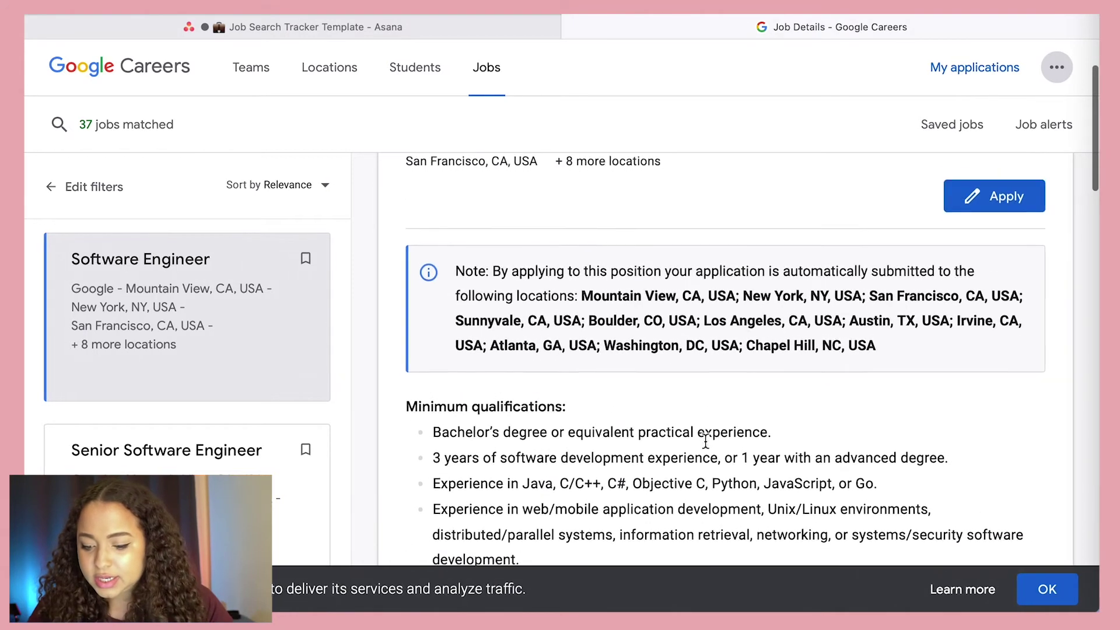
scroll(705, 442, down, 2)
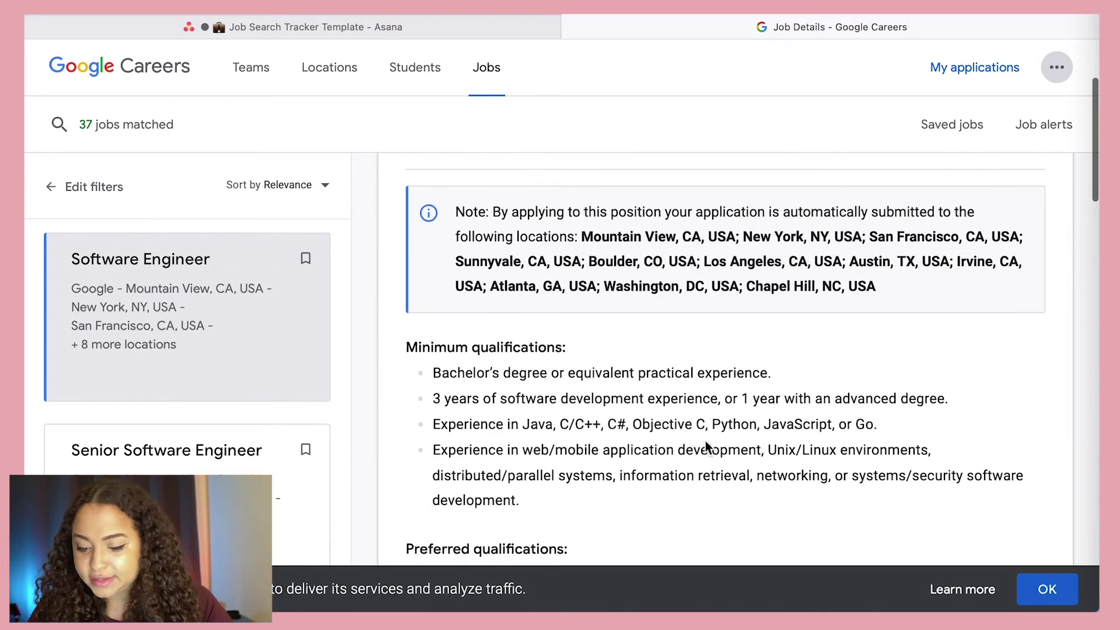
scroll(705, 441, down, 4)
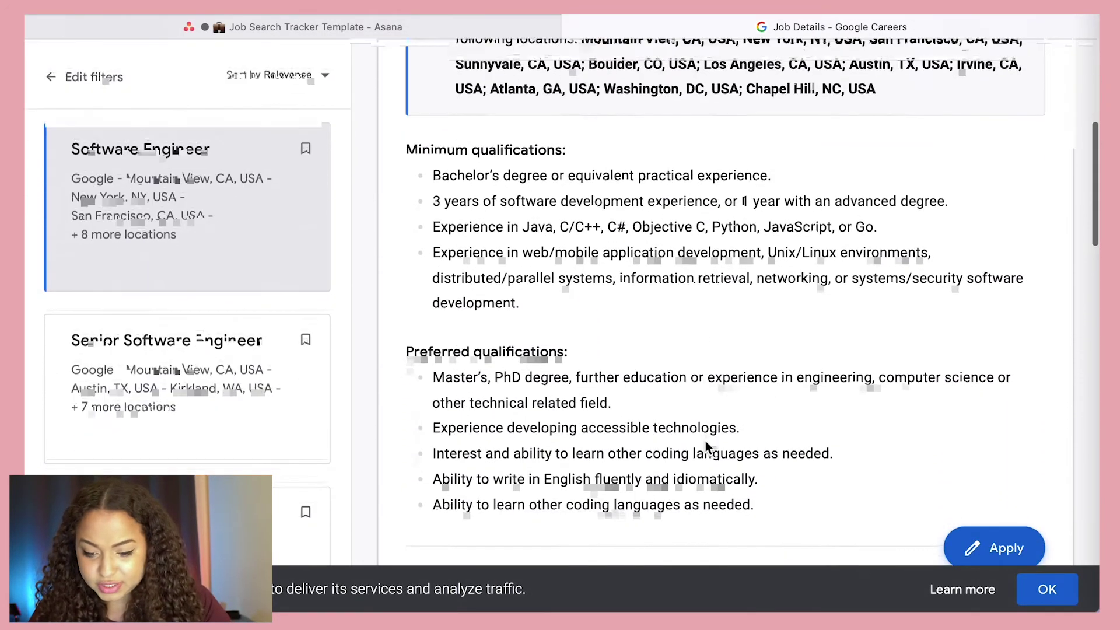
scroll(705, 442, up, 5)
scroll(596, 288, up, 2)
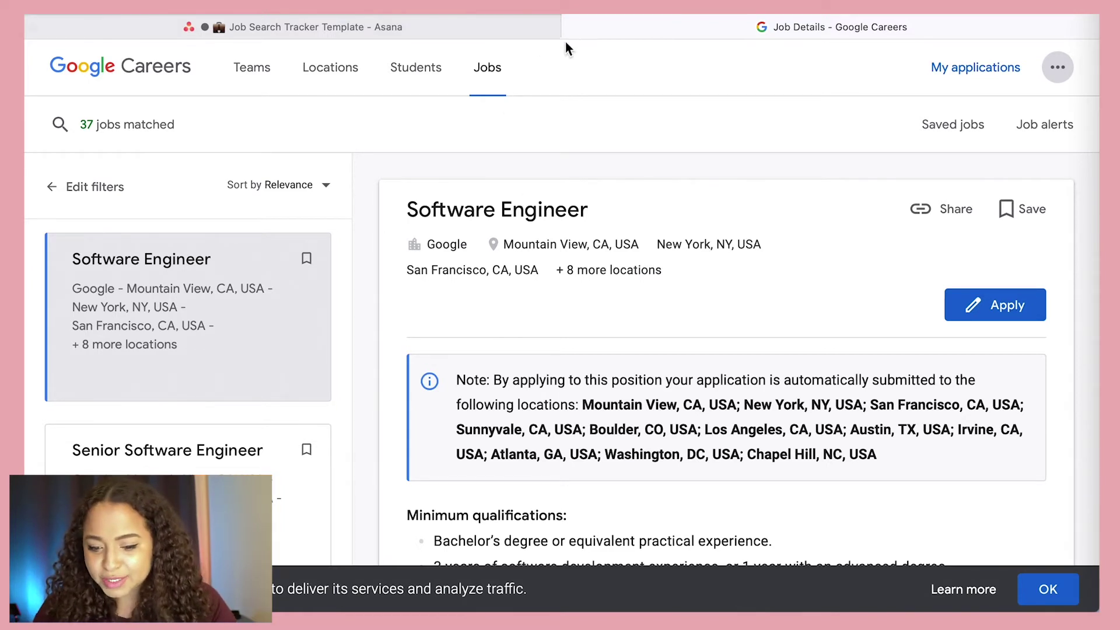
Switch to Asana and duplicate the [COPY ME] [Job Title] at [Company Name] task under the name "Software Engineer at Google"
click(477, 34)
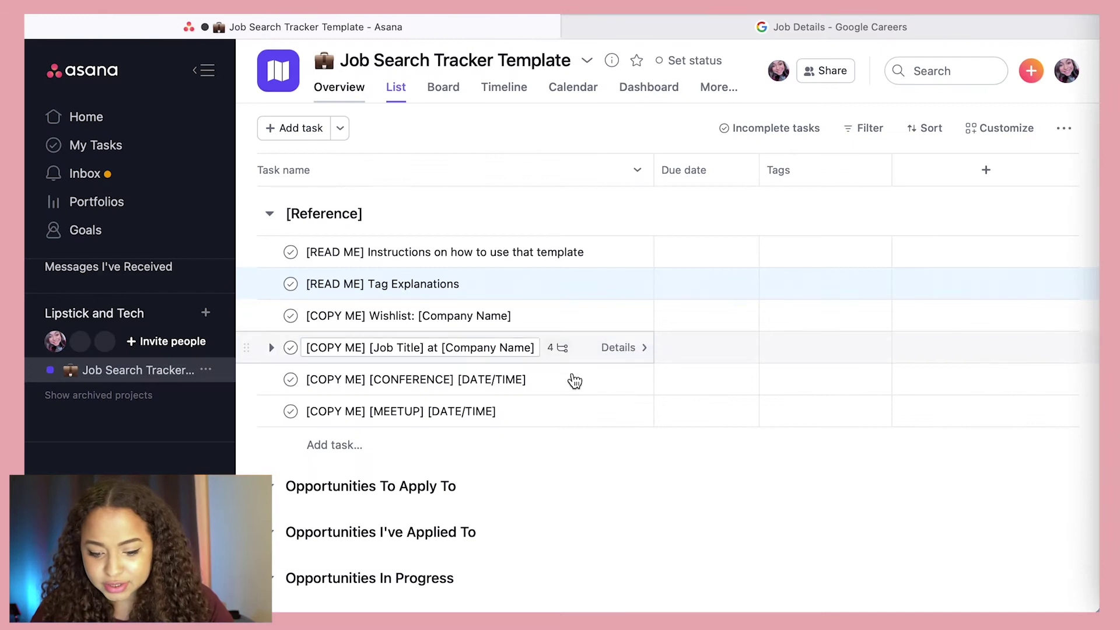
scroll(569, 328, down, 1)
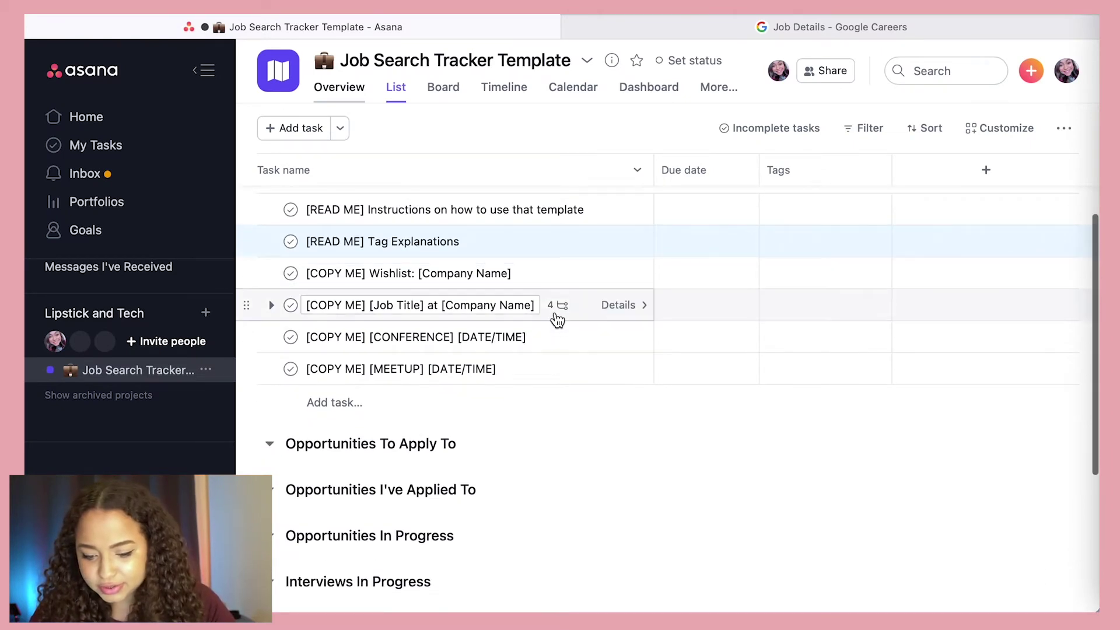
click(582, 311)
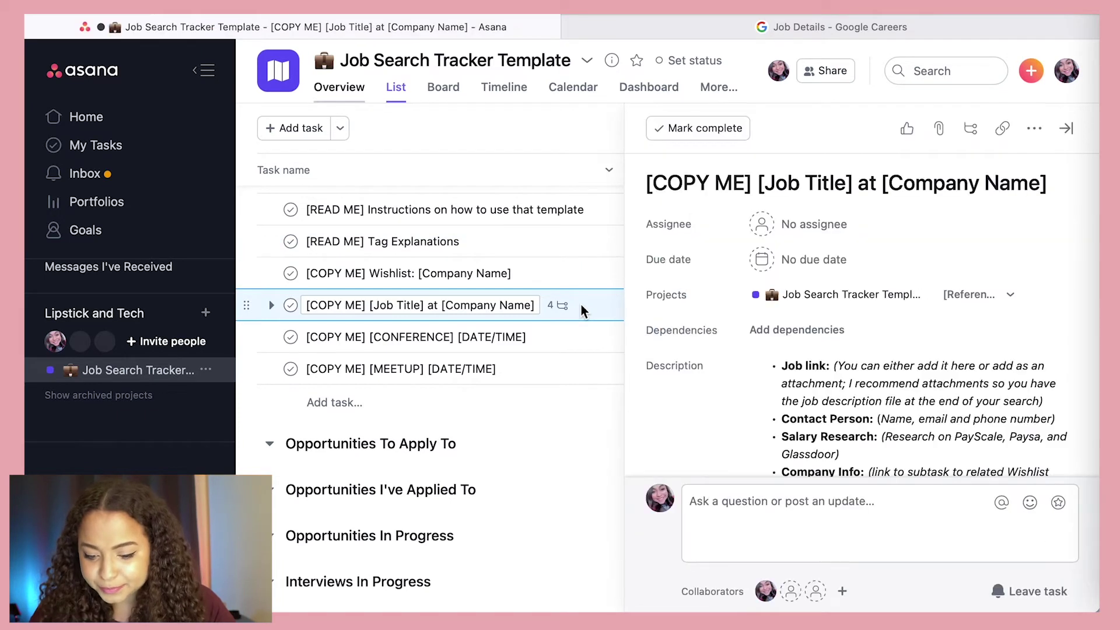
right_click(580, 309)
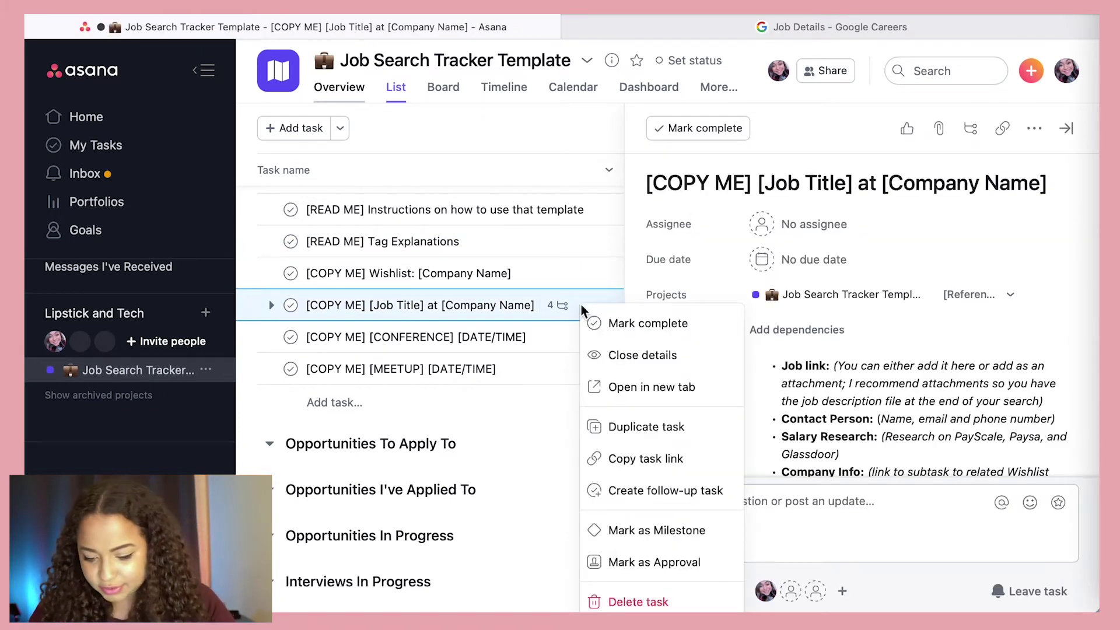
click(642, 426)
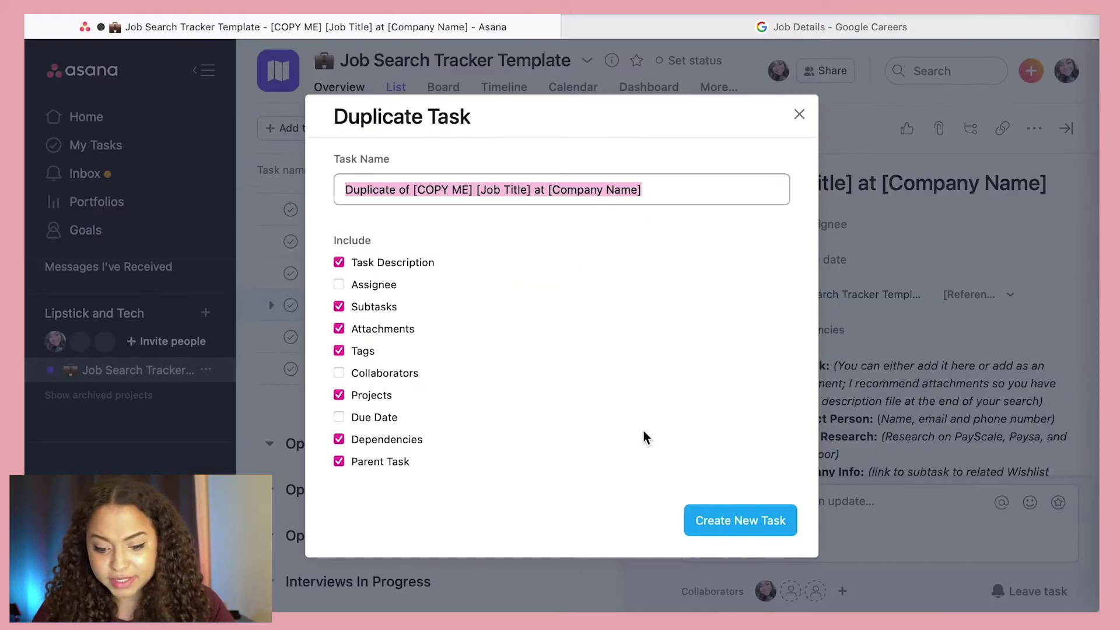
click(413, 188)
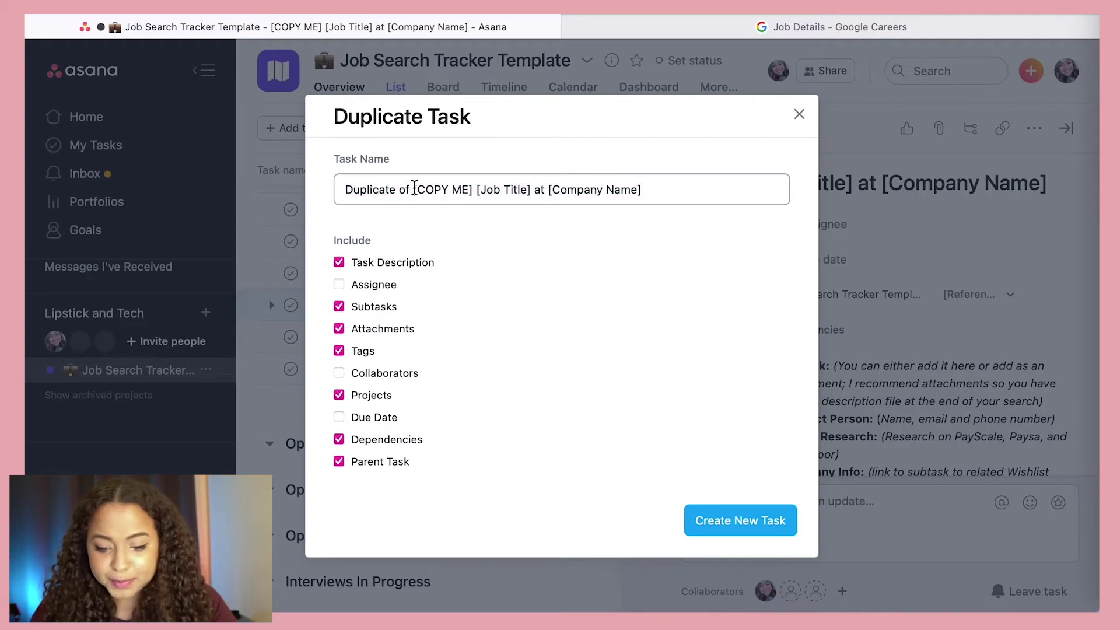
drag(535, 189, 330, 183)
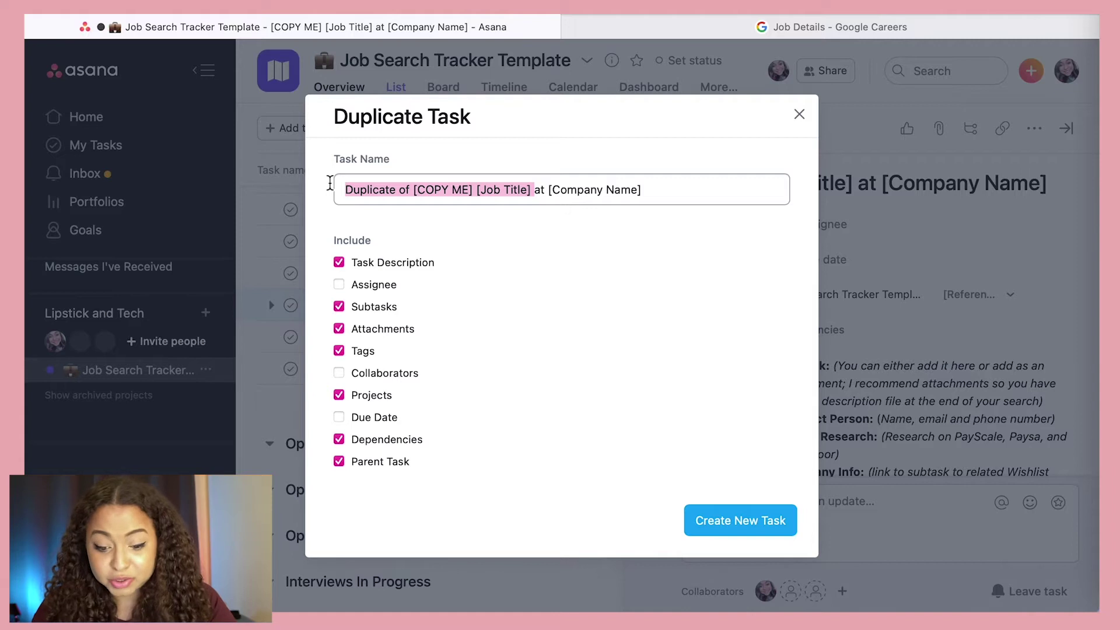
text(Software Engin)
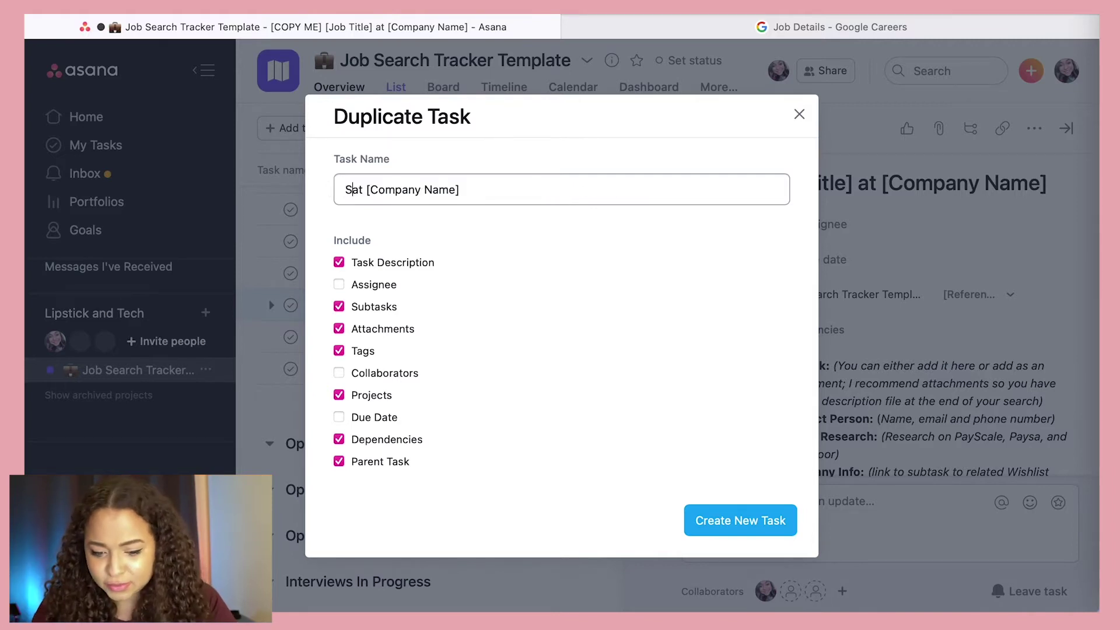
text(eer)
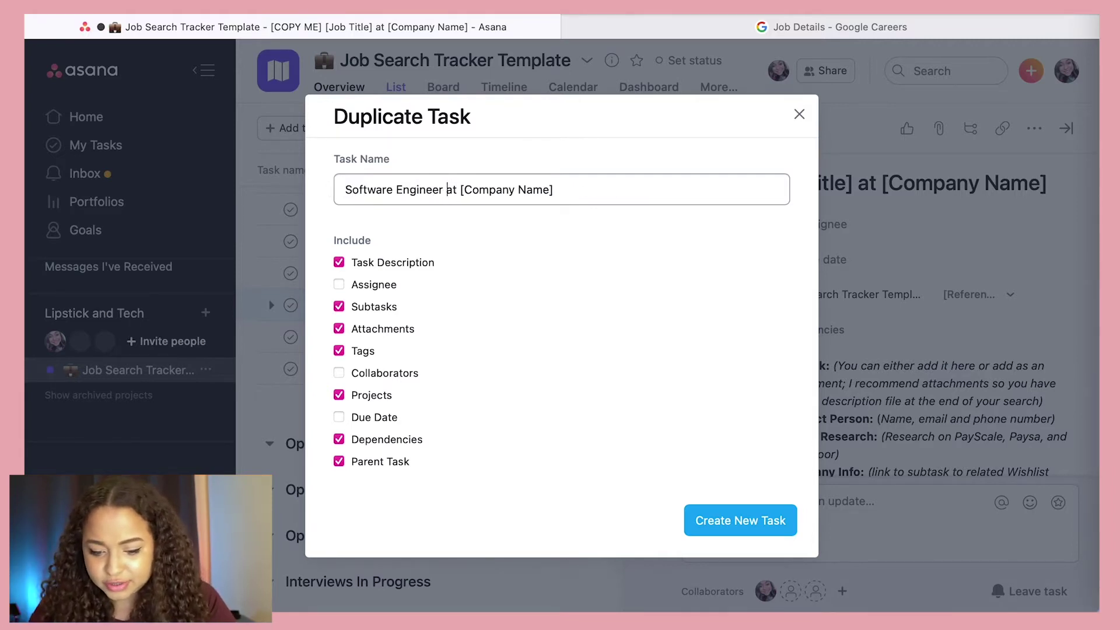
drag(460, 190, 597, 192)
text(Google)
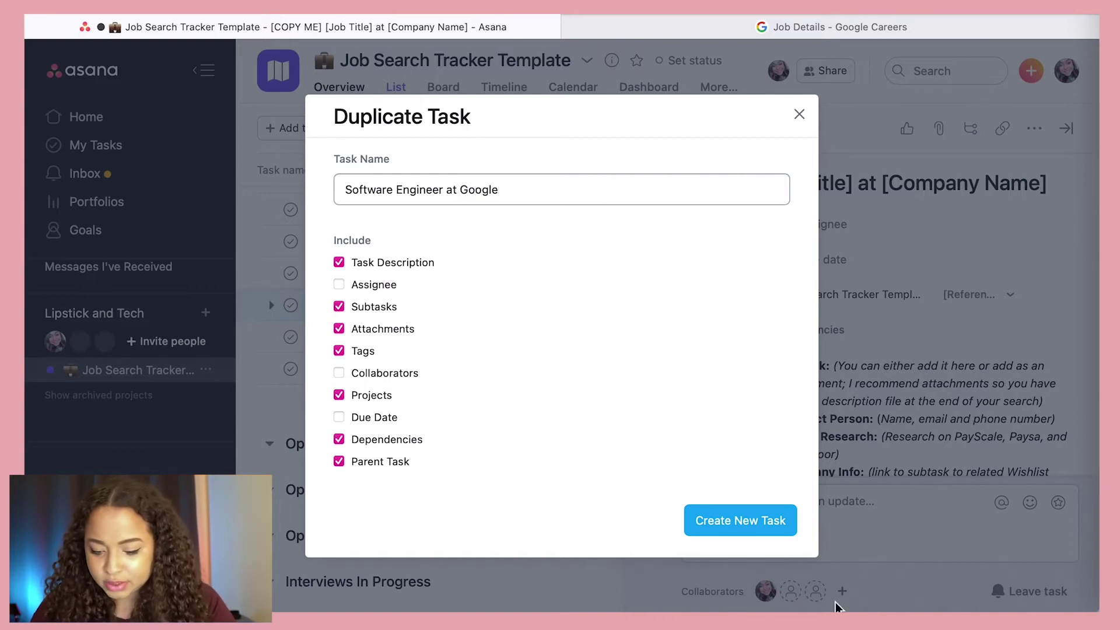
click(734, 528)
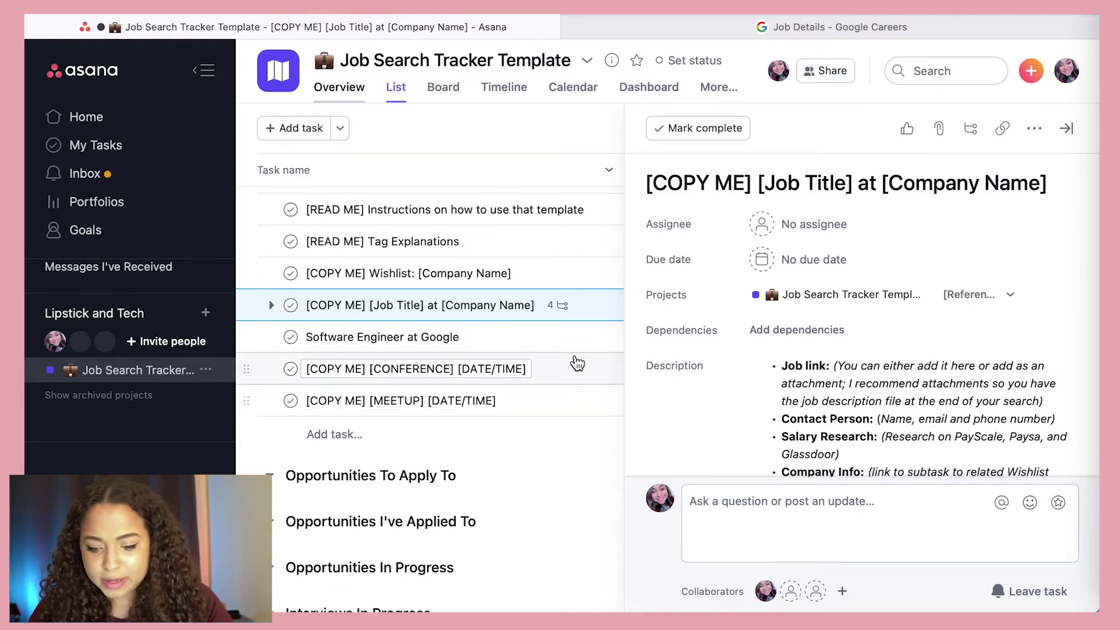
Move the Software Engineer at Google task to the Opportunities To Apply To section and collapse the [Reference] section
scroll(582, 358, up, 2)
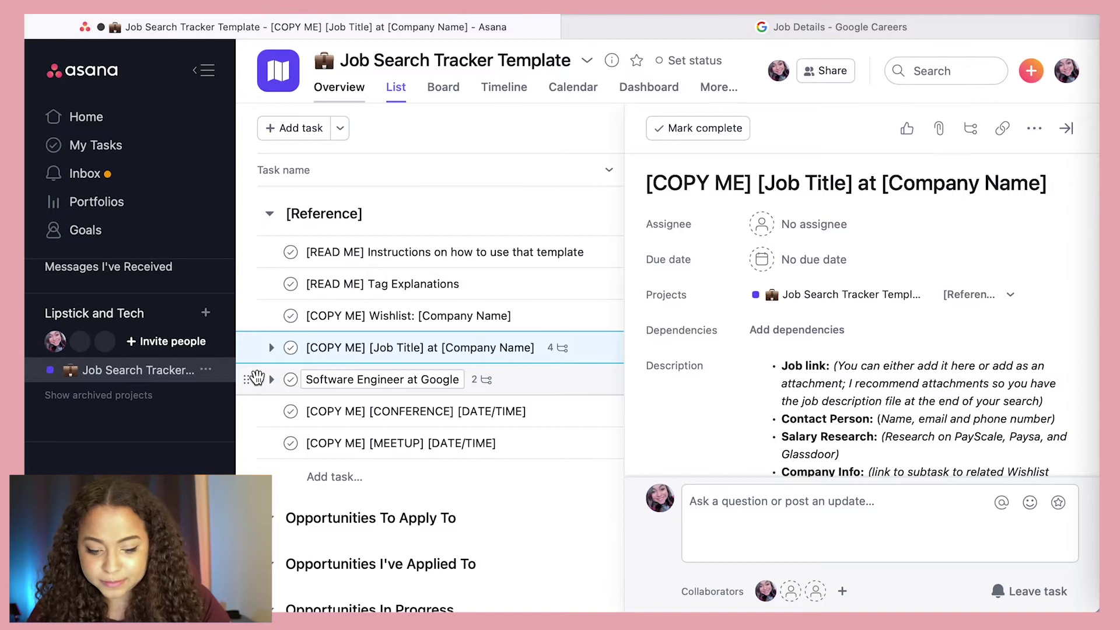
click(257, 378)
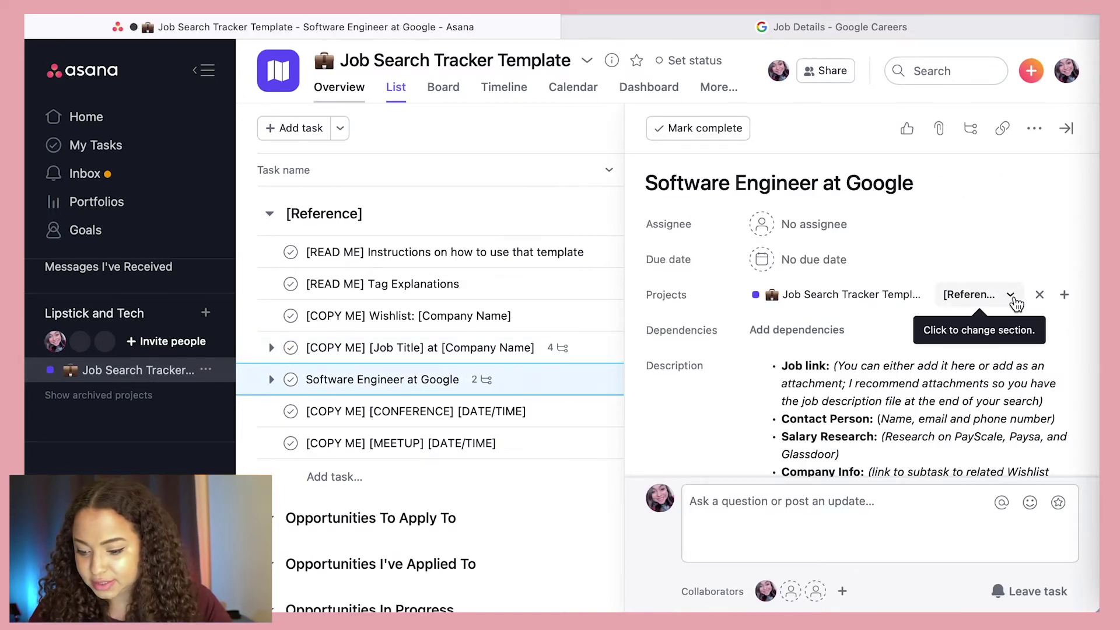
click(1012, 297)
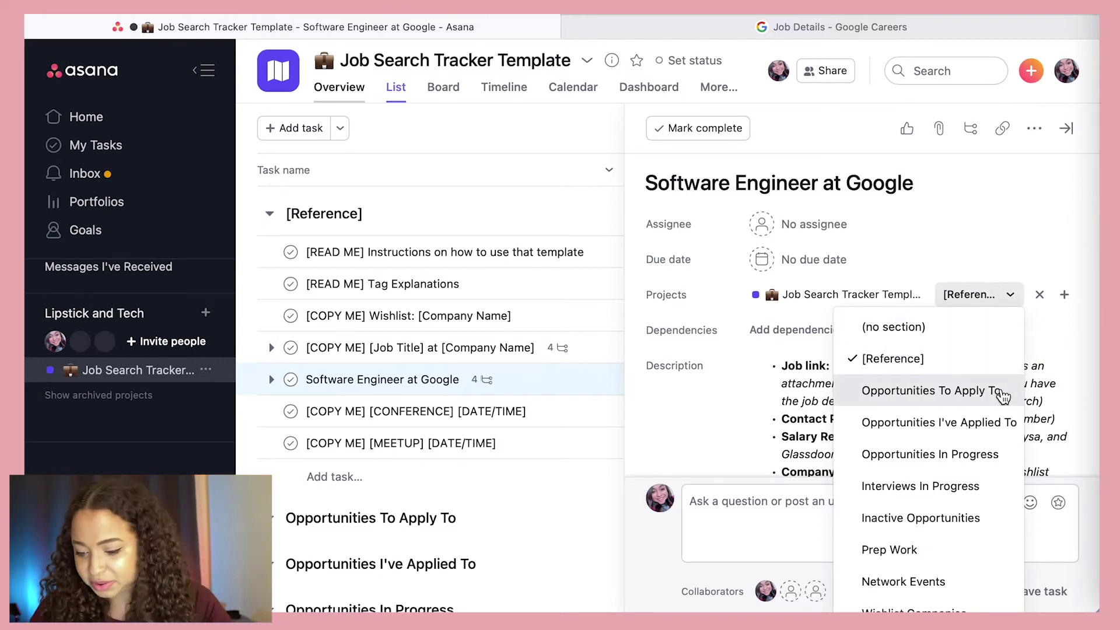
click(1002, 397)
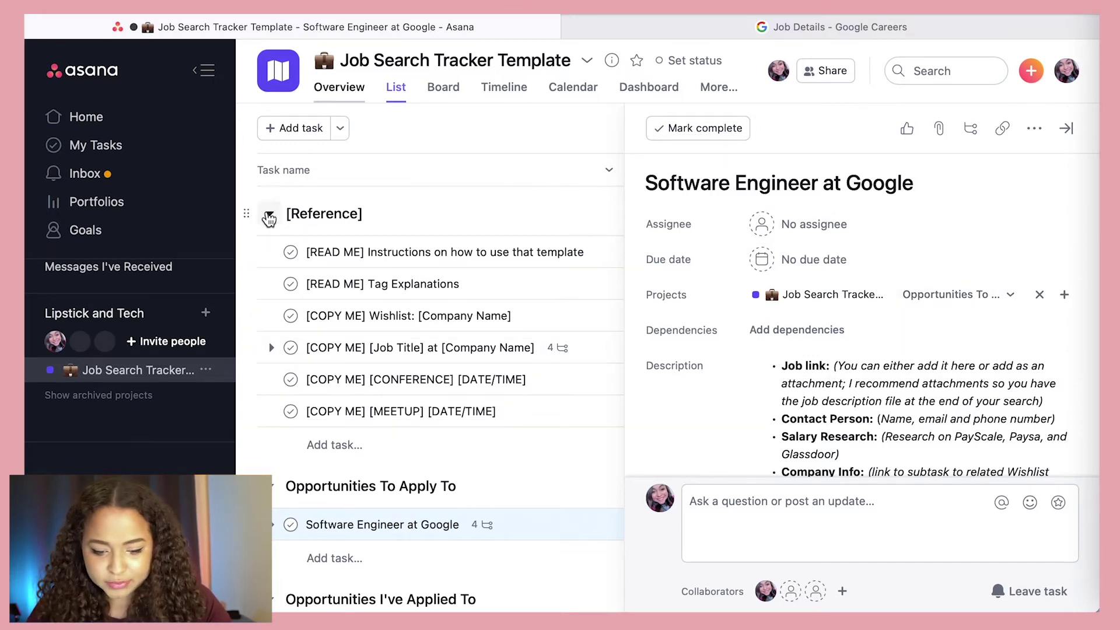
click(269, 214)
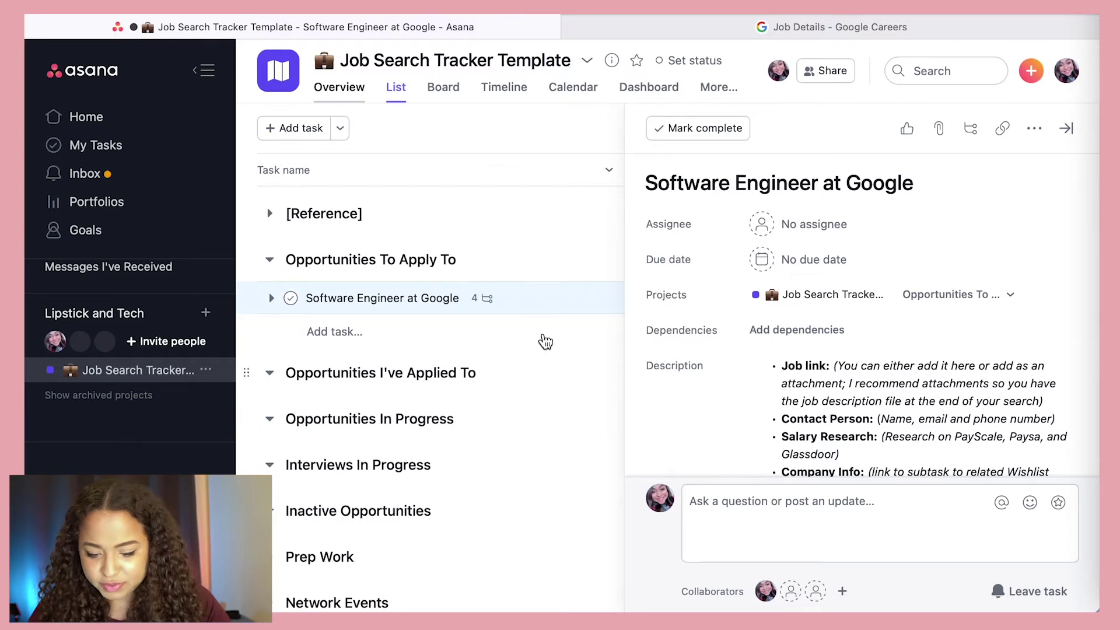
Check the task's description fields and copy the Software Engineer job link from the Google Careers listing
scroll(945, 388, down, 5)
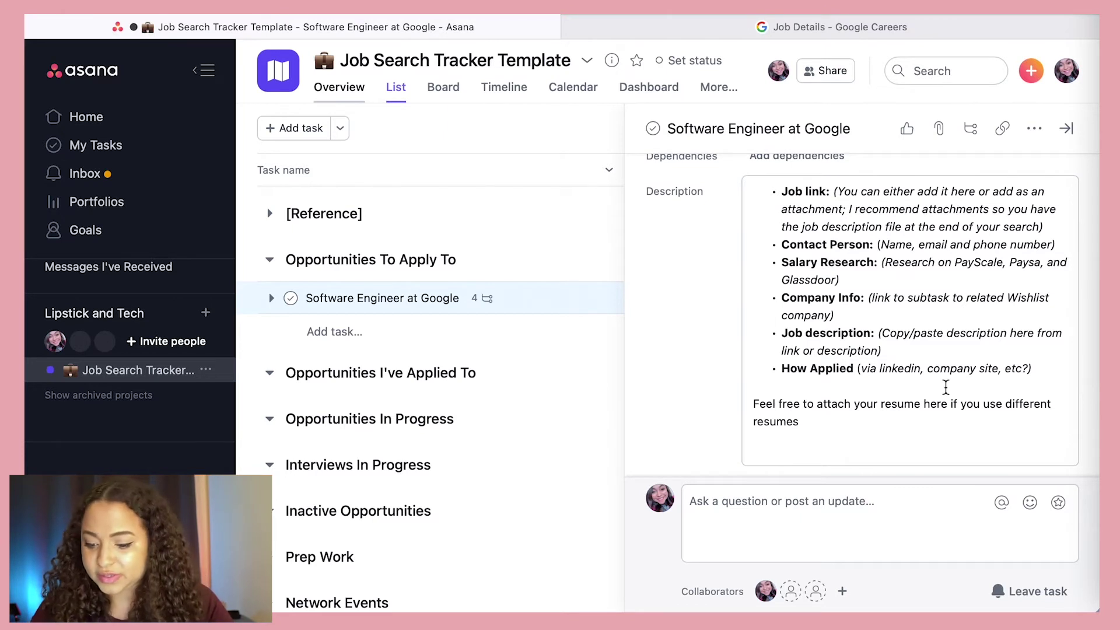
click(887, 32)
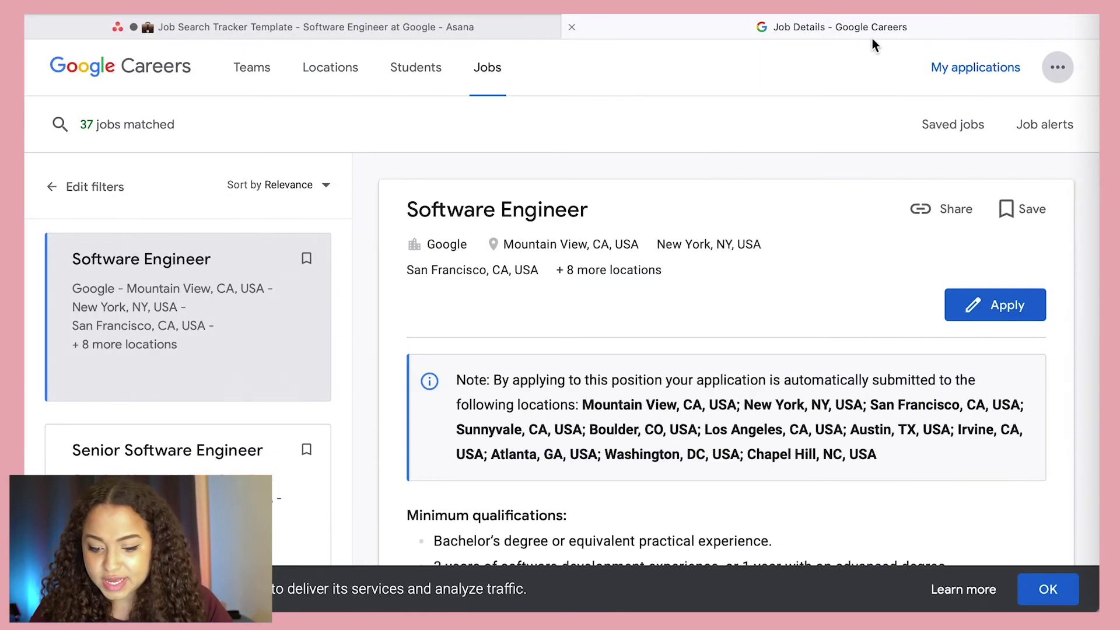
click(953, 217)
click(939, 340)
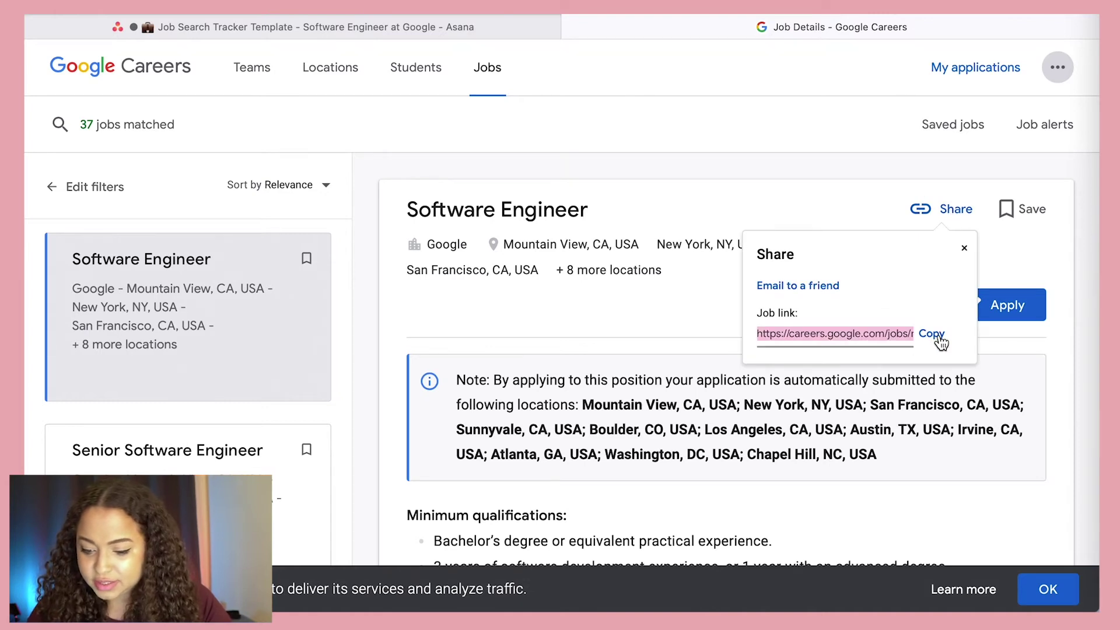
Return to Asana and replace the Job link placeholder in the task description with the copied Google Careers link
click(273, 23)
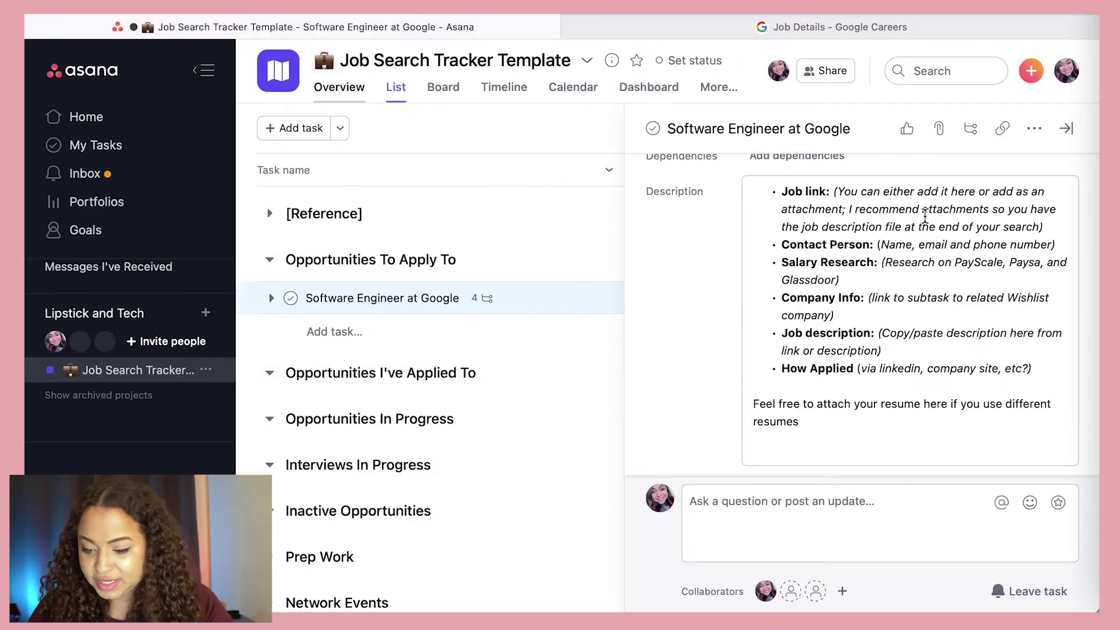
drag(1053, 230, 838, 195)
key(super+v)
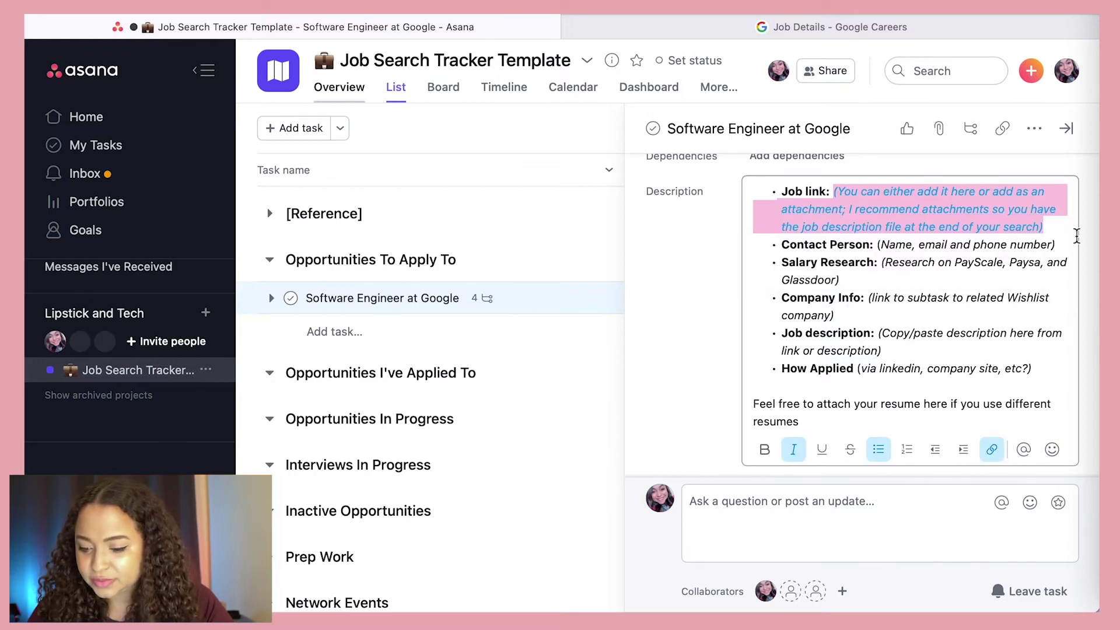
key(BackSpace)
key(super+v)
Select the Contact Person line in the Software Engineer at Google task's description
drag(1055, 244, 876, 248)
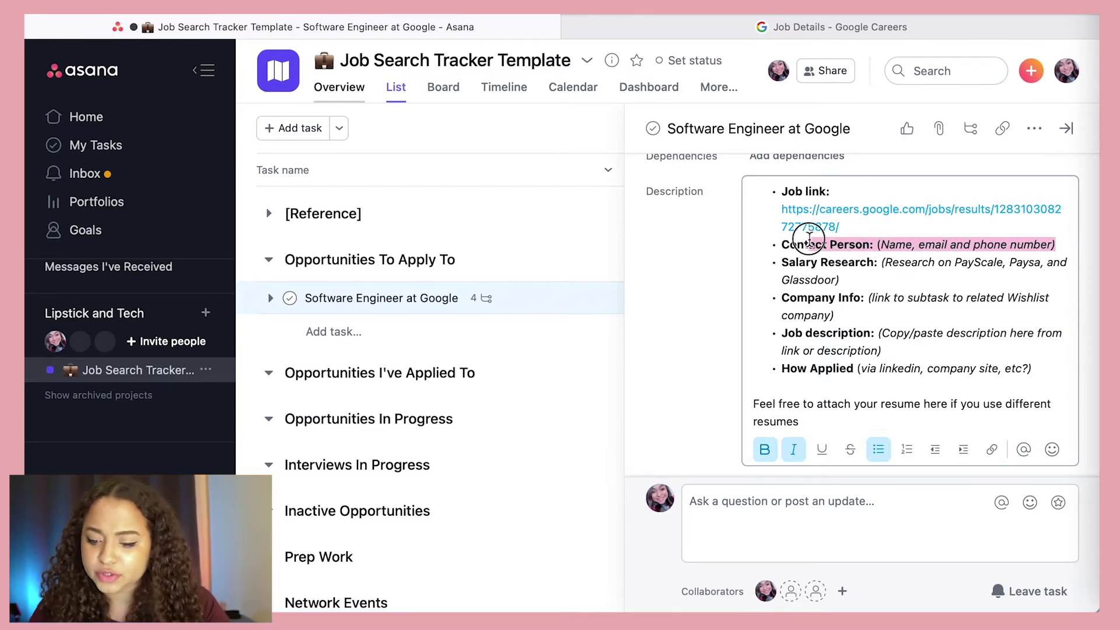
shift+click(779, 239)
shift+click(781, 245)
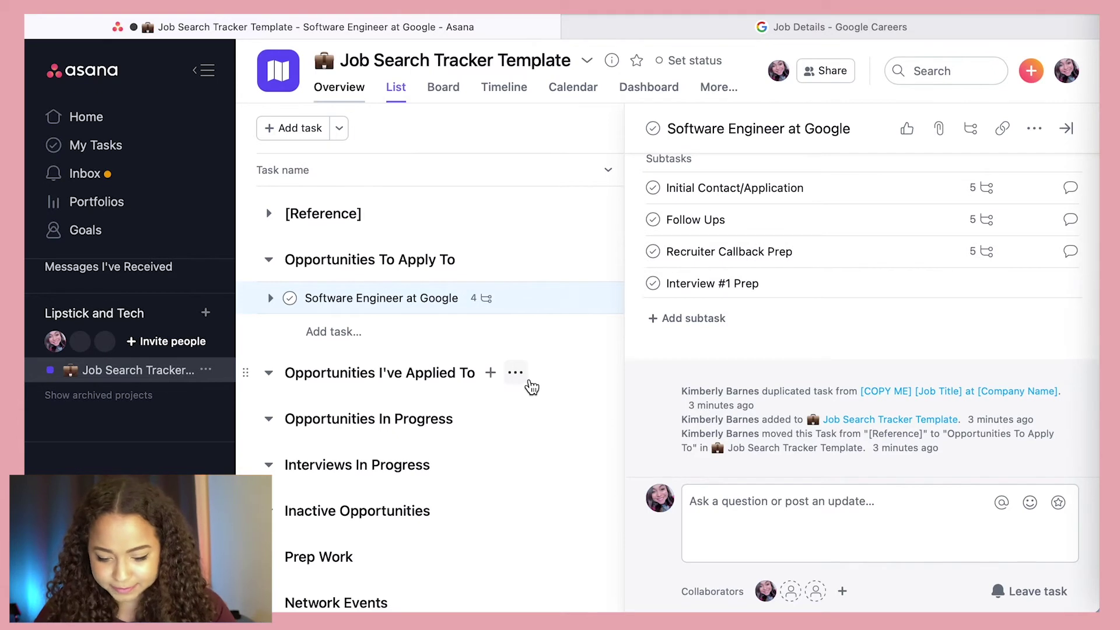
Close the Software Engineer at Google task's details and review the opportunity sections in the task list
scroll(533, 382, down, 2)
scroll(532, 384, down, 3)
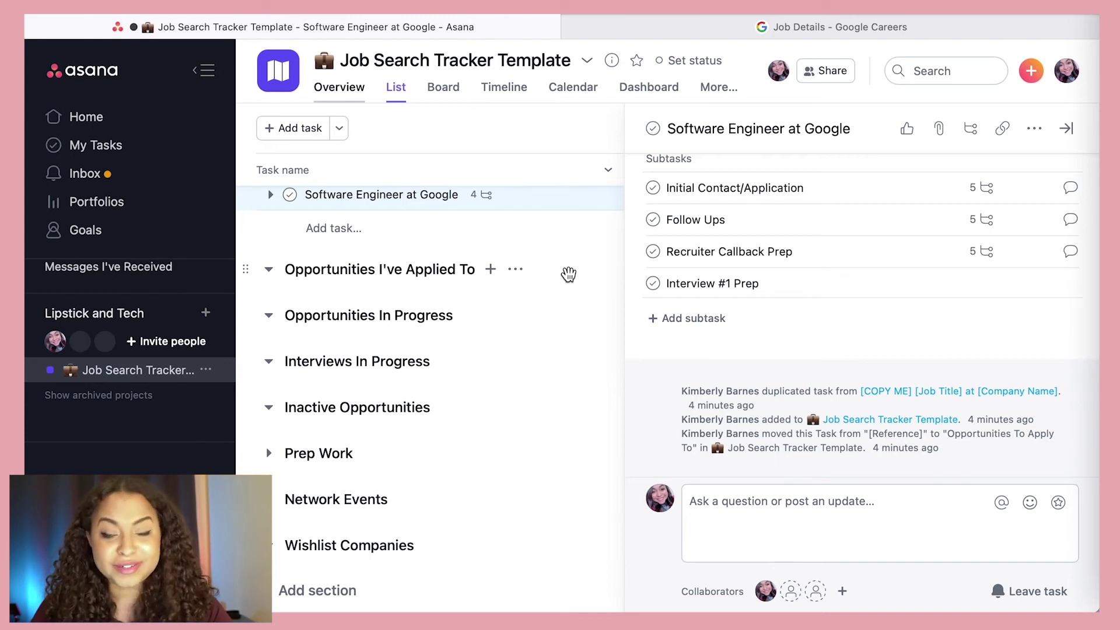
key(Escape)
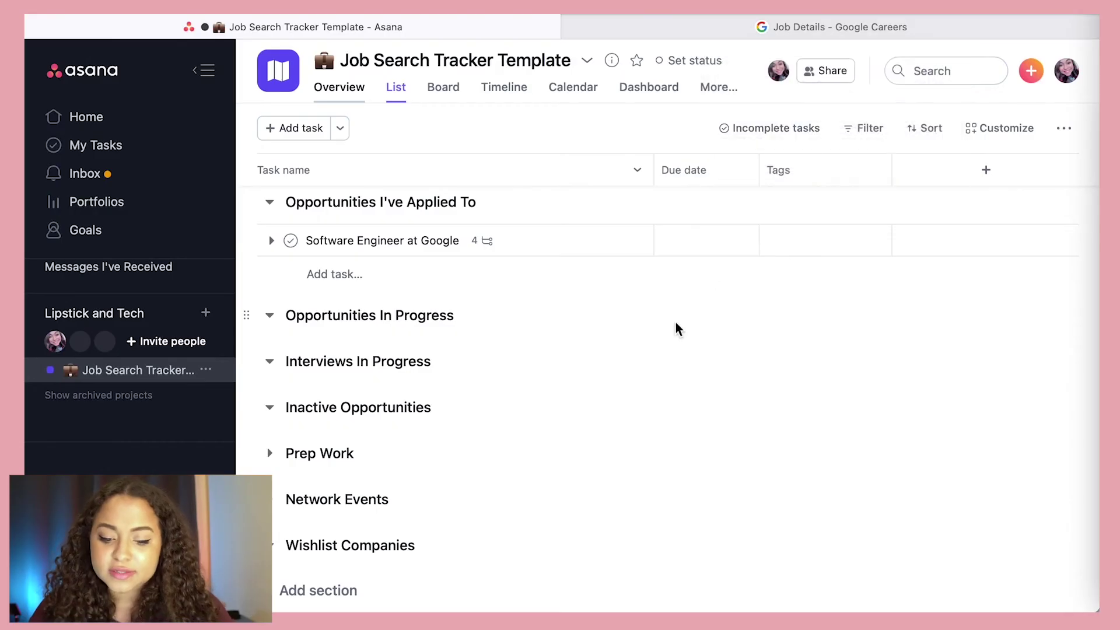
scroll(675, 327, up, 2)
scroll(675, 328, up, 1)
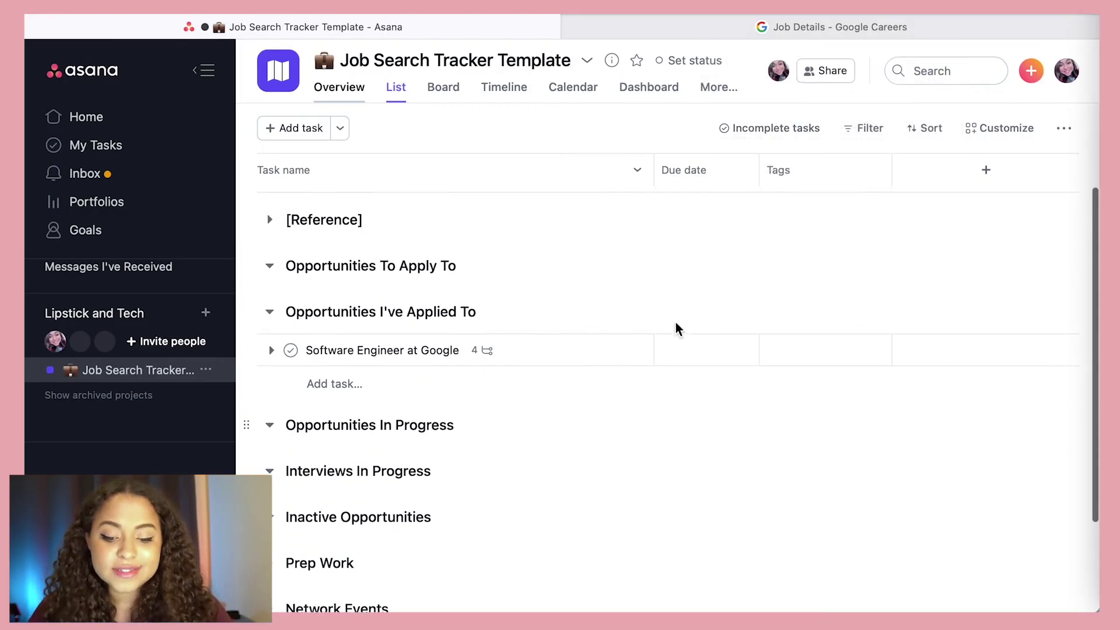